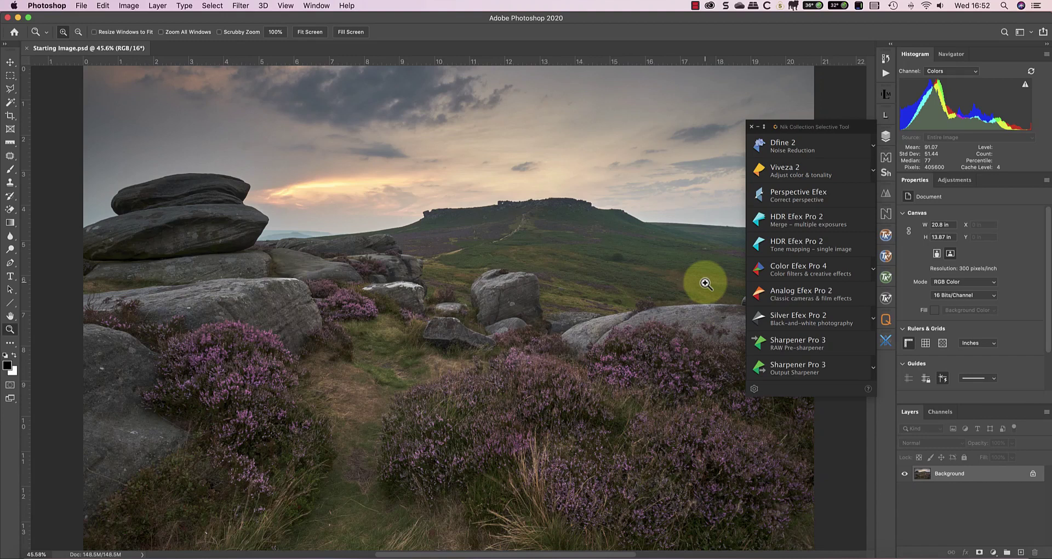
- Duplicate the Background layer to create a Background copy
right_click(974, 470)
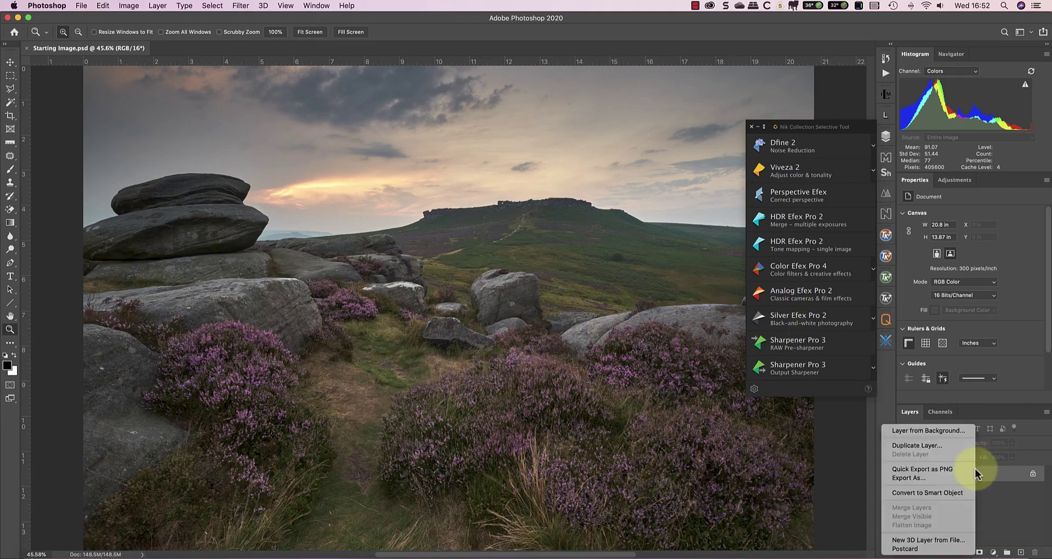
click(924, 445)
click(792, 445)
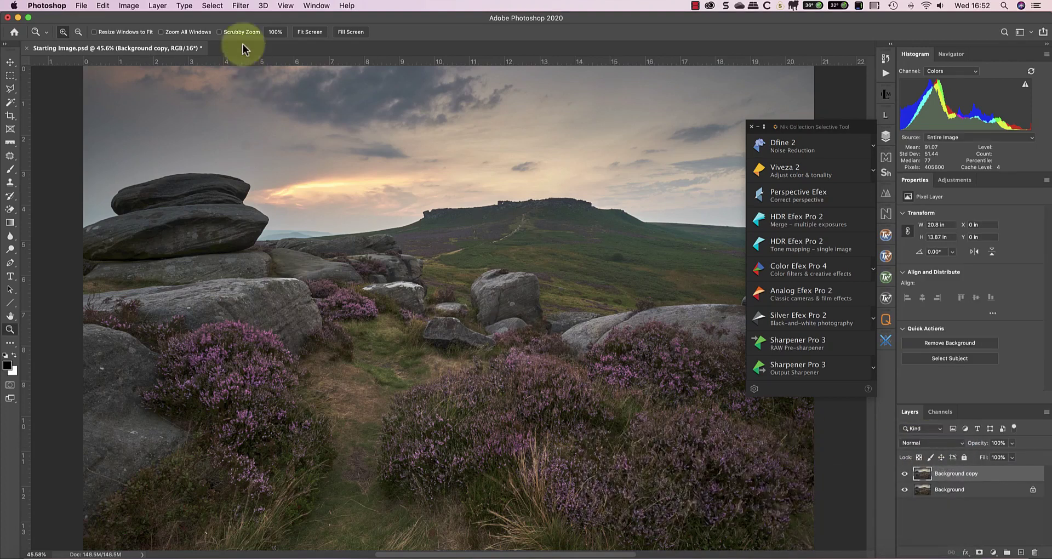
- Convert the Background copy into a smart object for smart filters
click(242, 6)
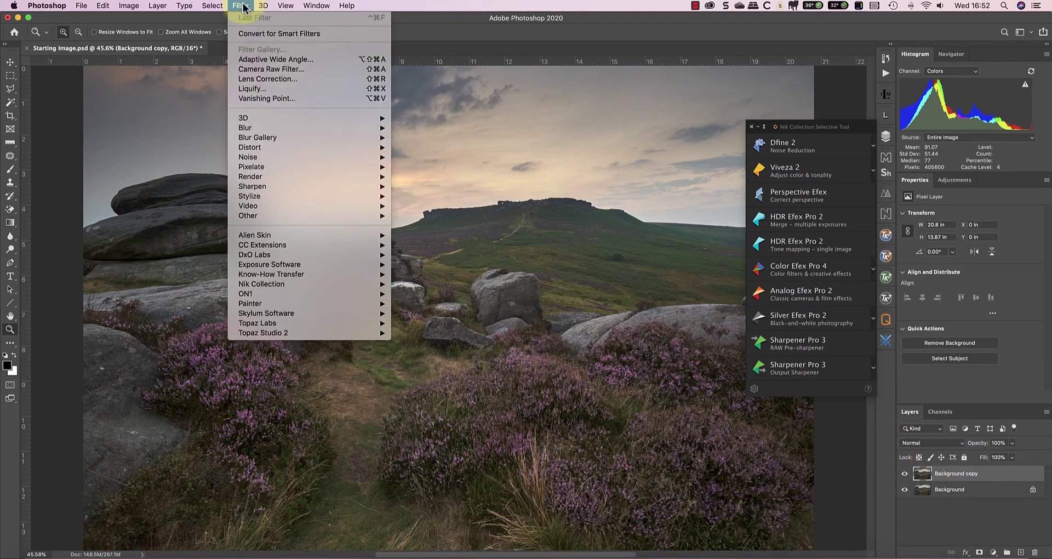
click(254, 34)
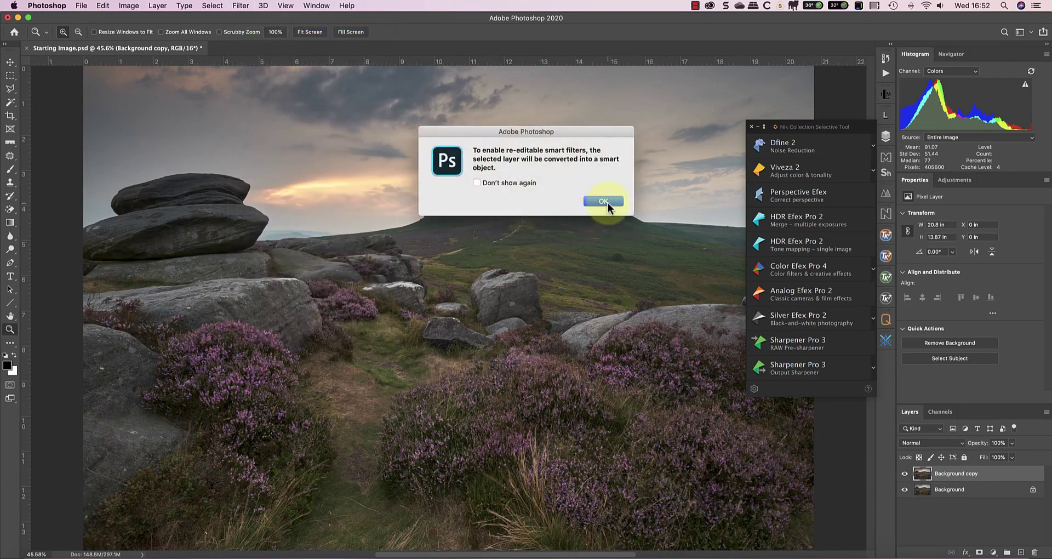
click(605, 201)
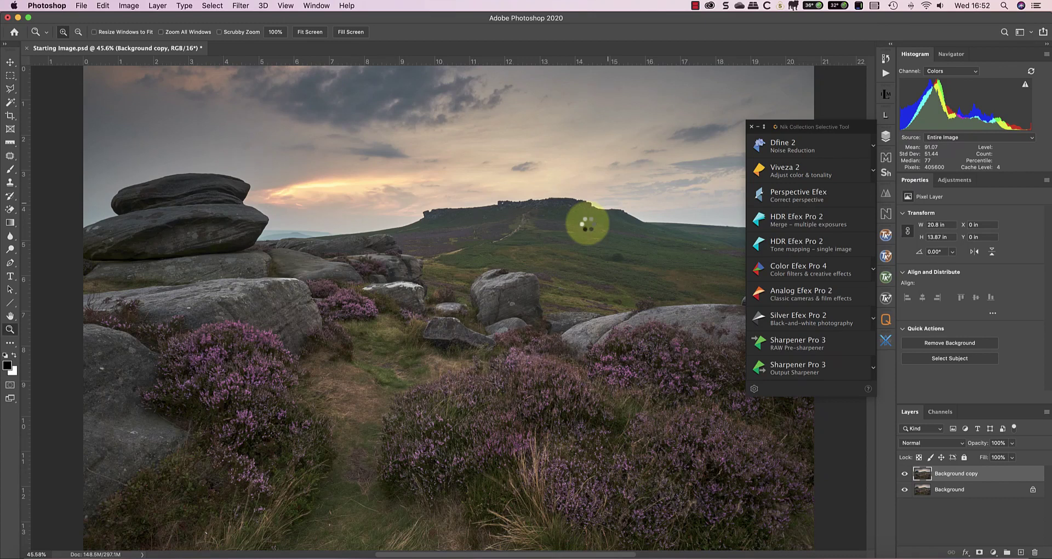
- In Color Efex Pro 4, raise Correct Colour Cast to 74% and add an enlarged control point on the grassy path
click(811, 274)
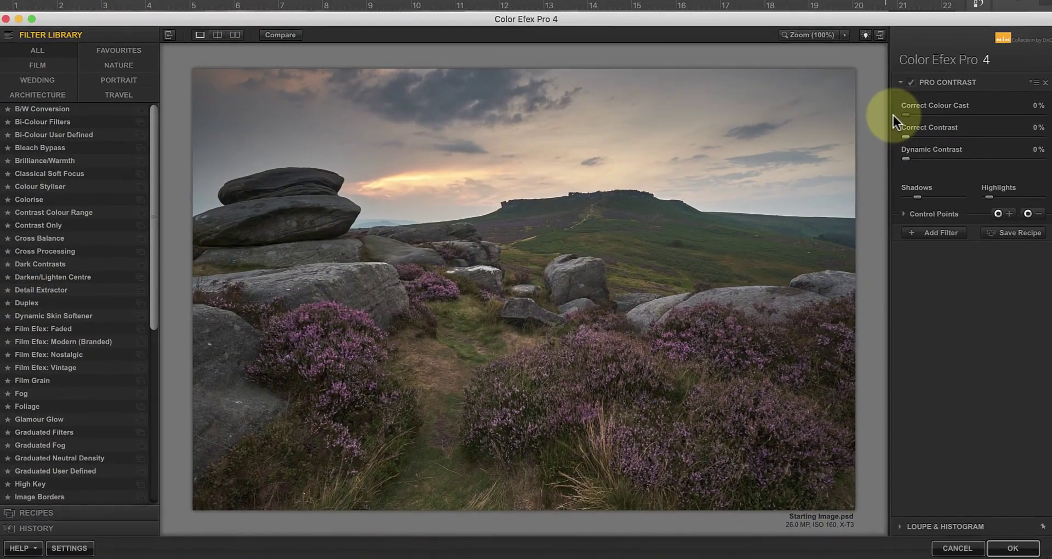
drag(893, 115, 983, 116)
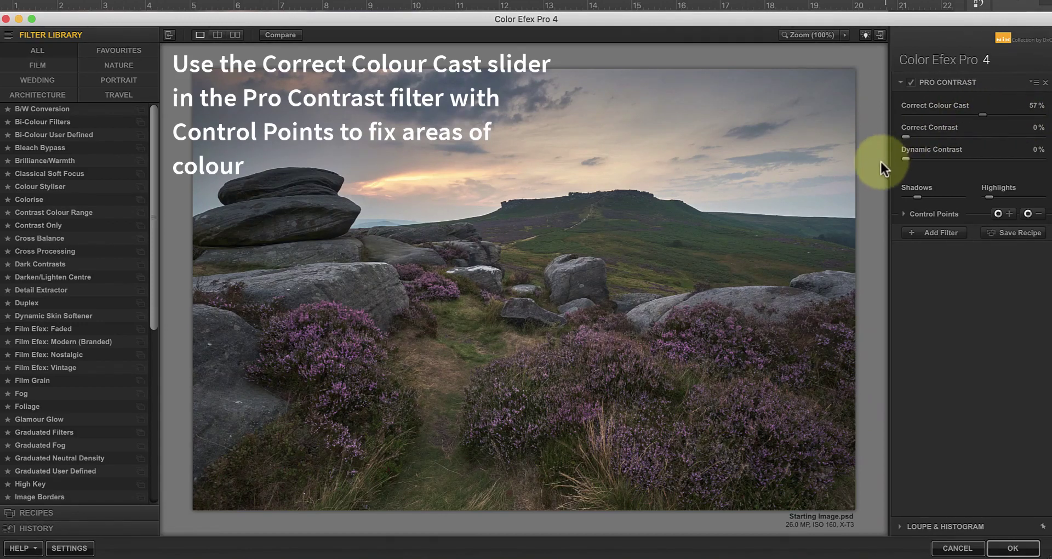
click(1000, 215)
click(436, 363)
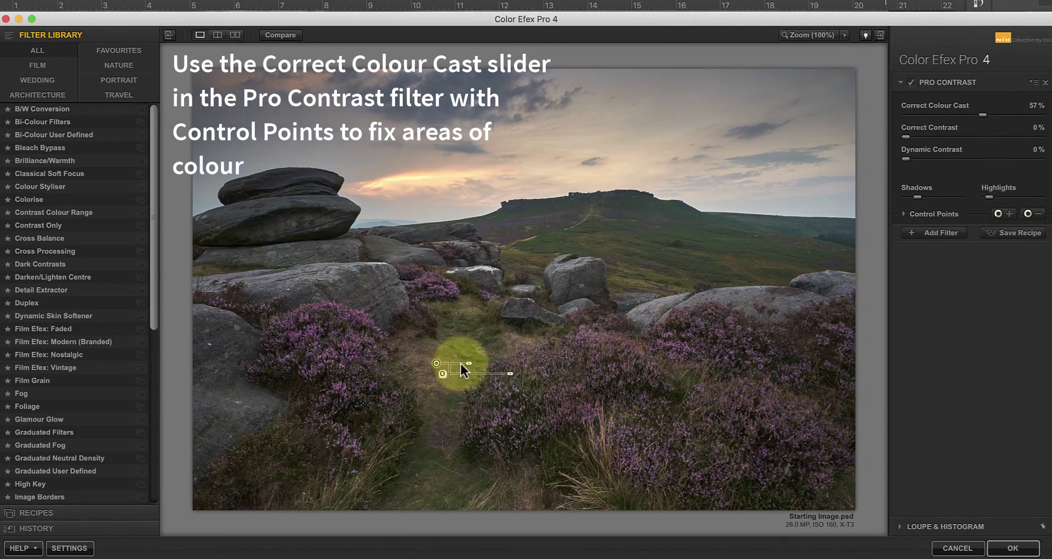
drag(468, 364, 481, 330)
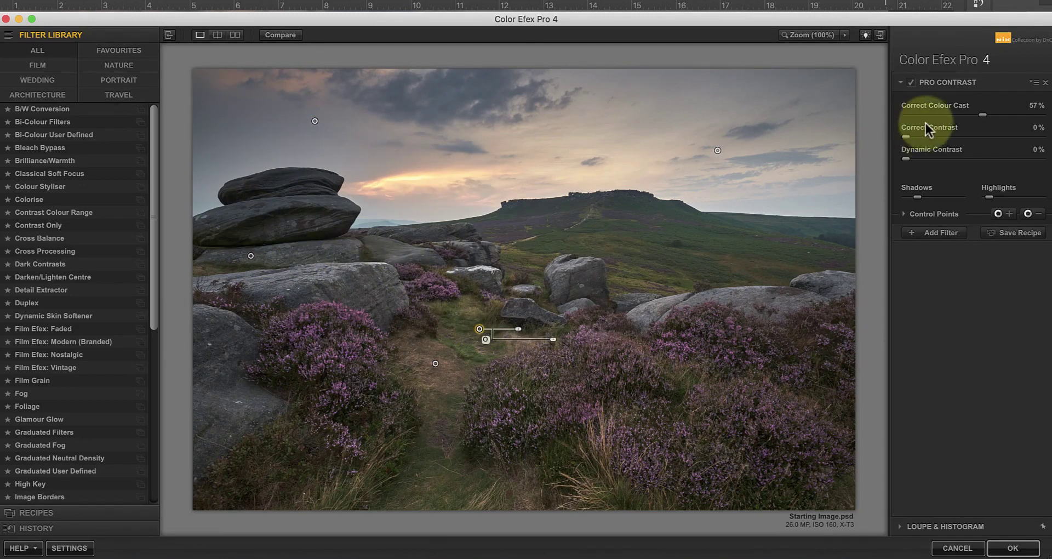
drag(984, 117, 1003, 119)
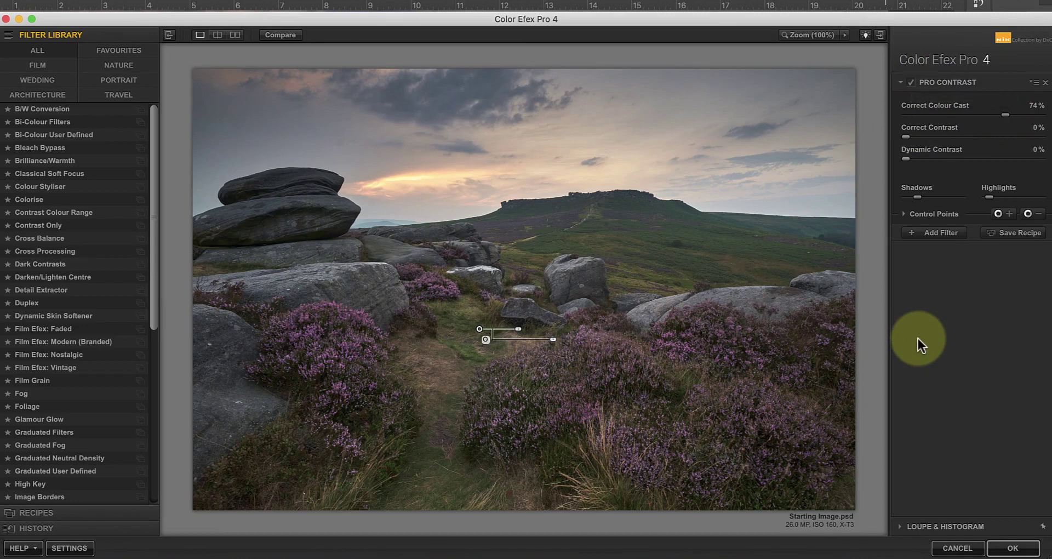
- Add a second Pro Contrast filter with Dynamic Contrast raised to 49%
click(940, 237)
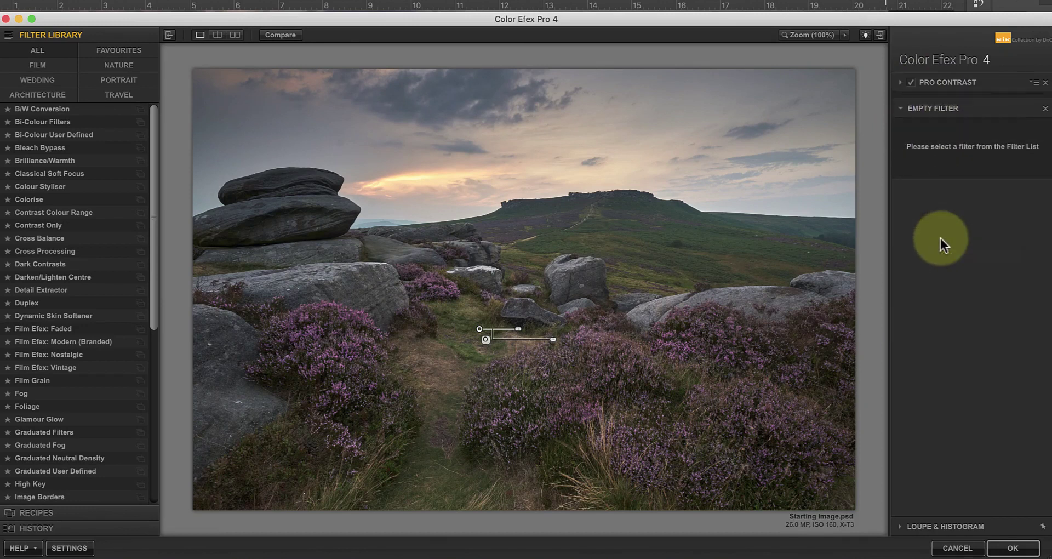
drag(151, 186, 146, 394)
click(53, 368)
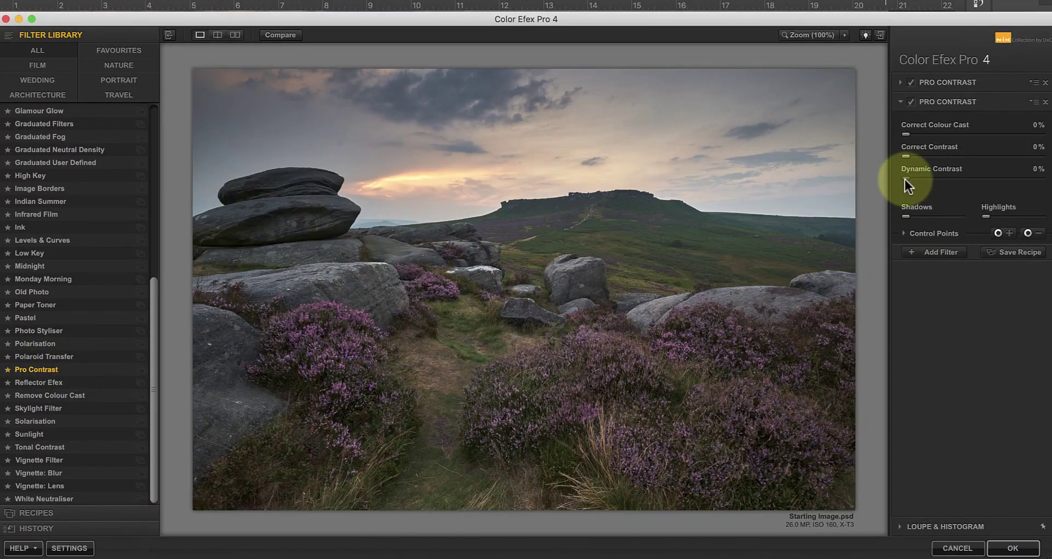
drag(904, 179, 951, 180)
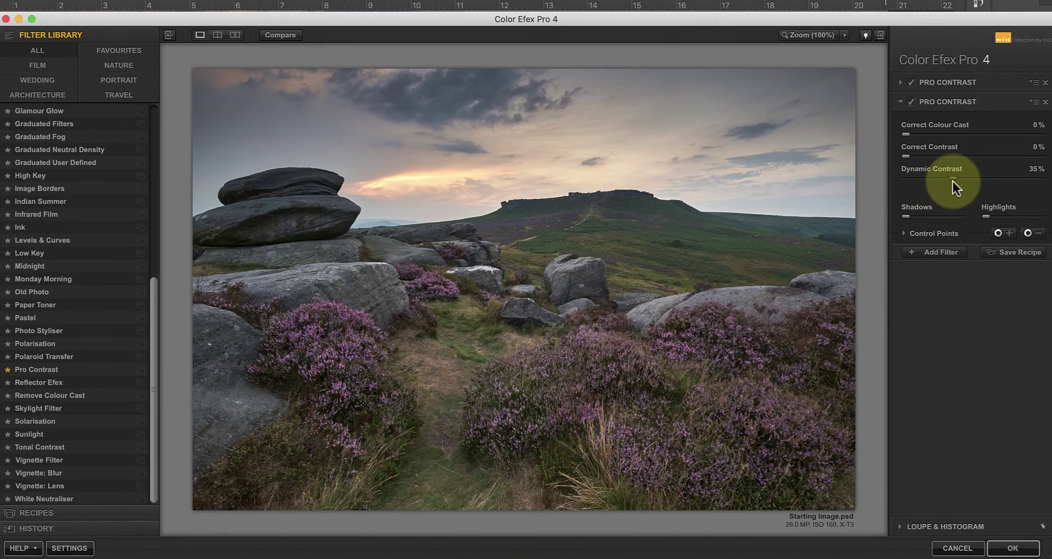
- Place control points on the left and right heather and set Correct Contrast to 5%
click(1000, 233)
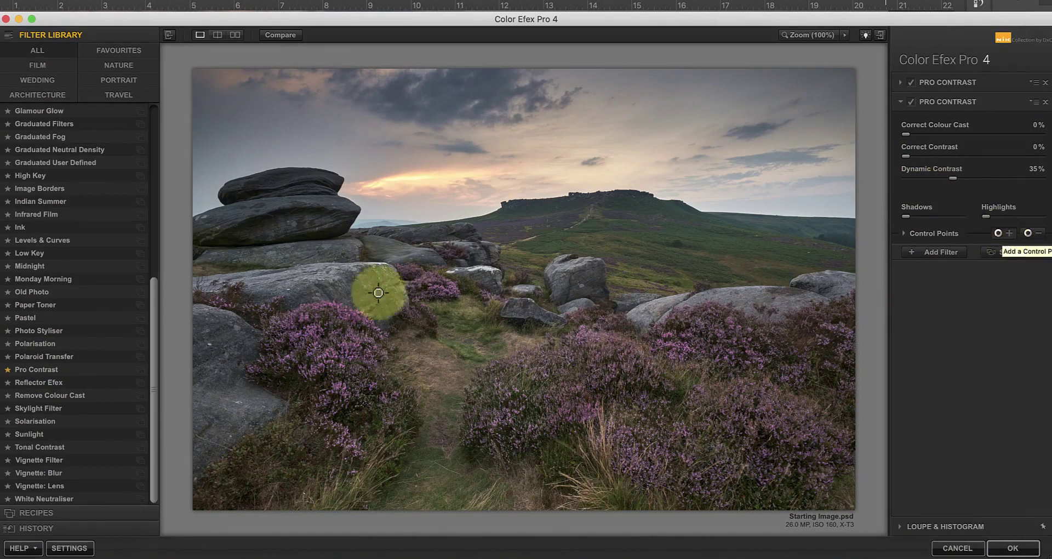
click(320, 356)
drag(320, 356, 461, 285)
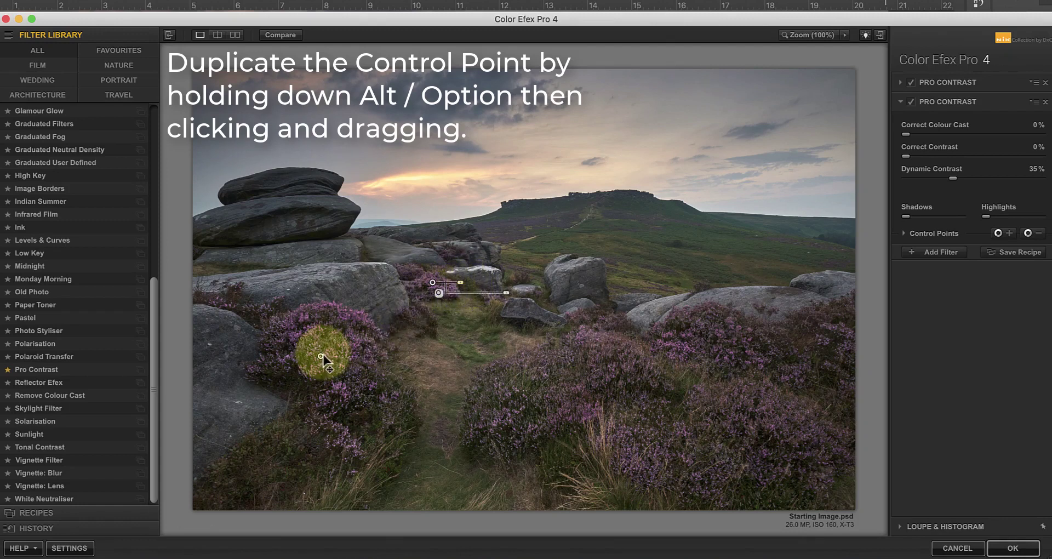
drag(321, 357, 739, 360)
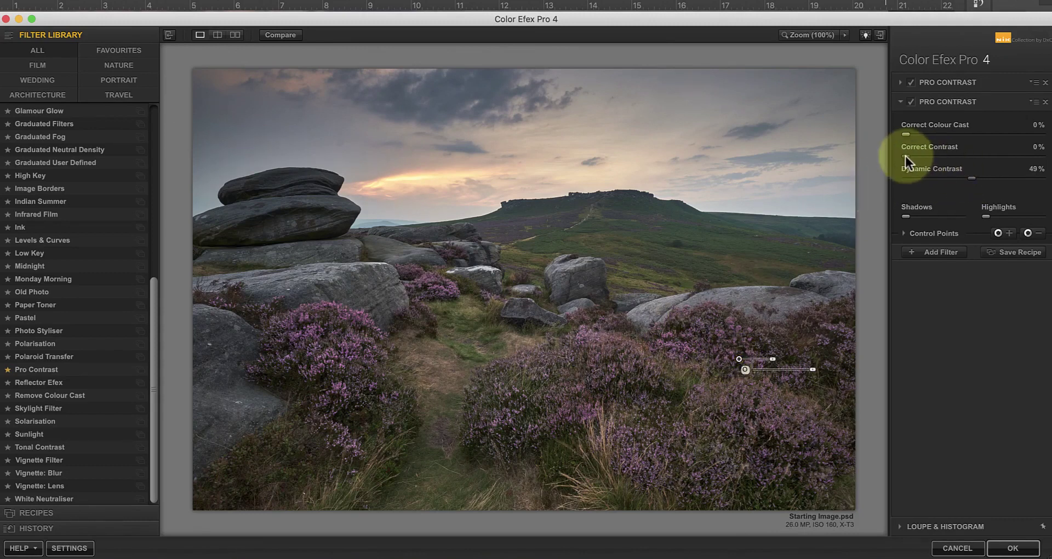
drag(904, 155, 907, 157)
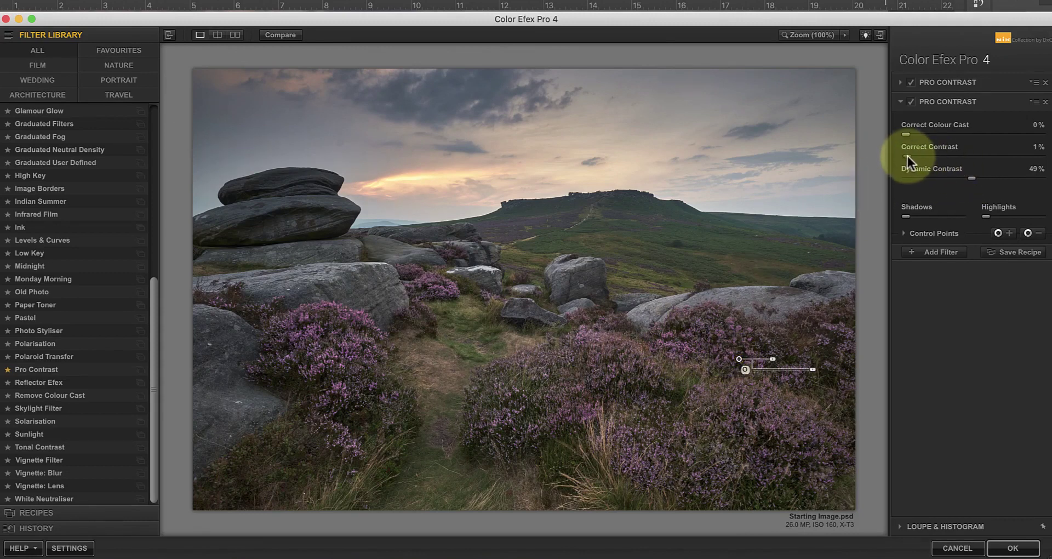
click(911, 101)
click(911, 101)
- Add a subtracting control point on the path, move it to the foreground, and compare with the original
click(1027, 232)
click(442, 360)
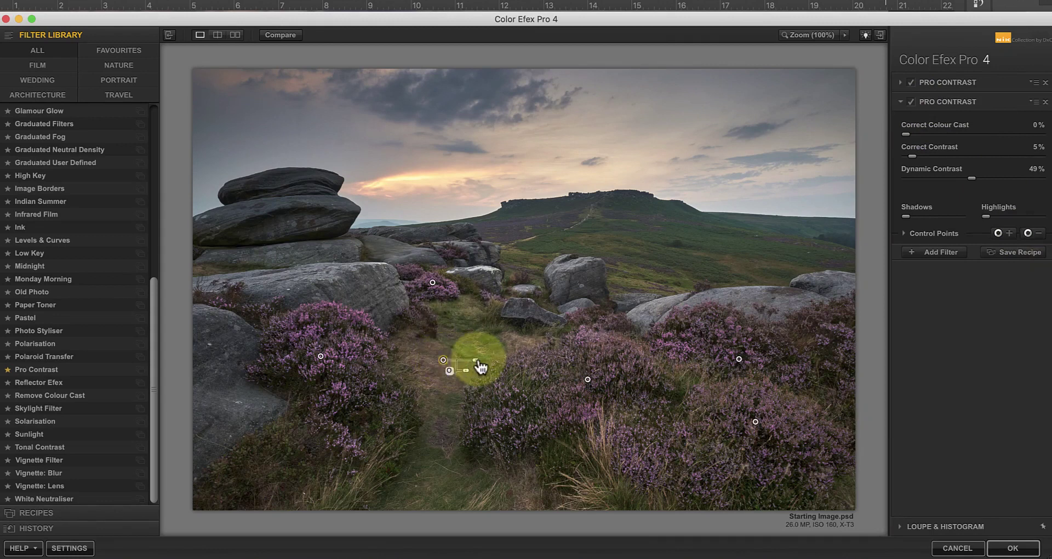
mouse_move(475, 360)
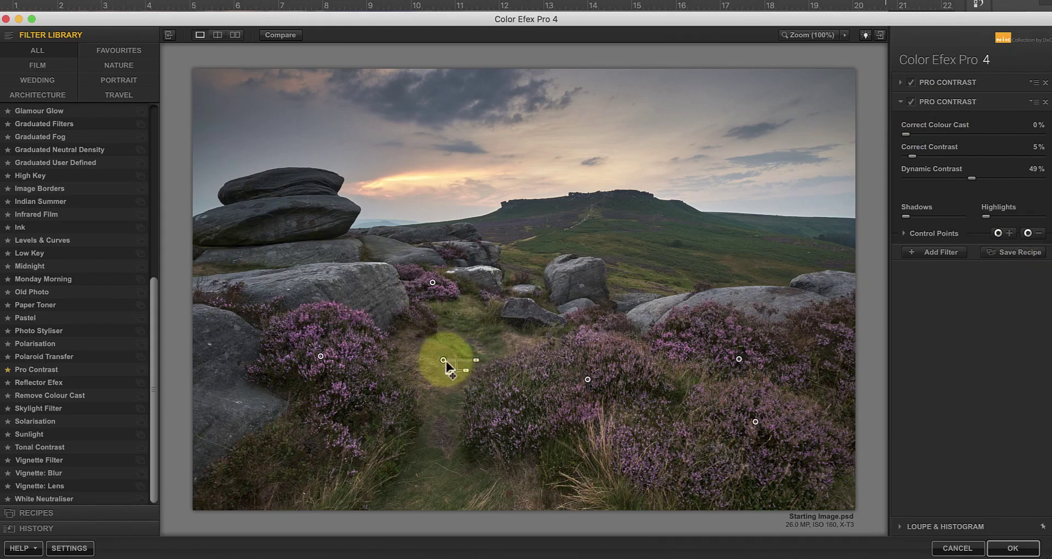
drag(442, 360, 810, 139)
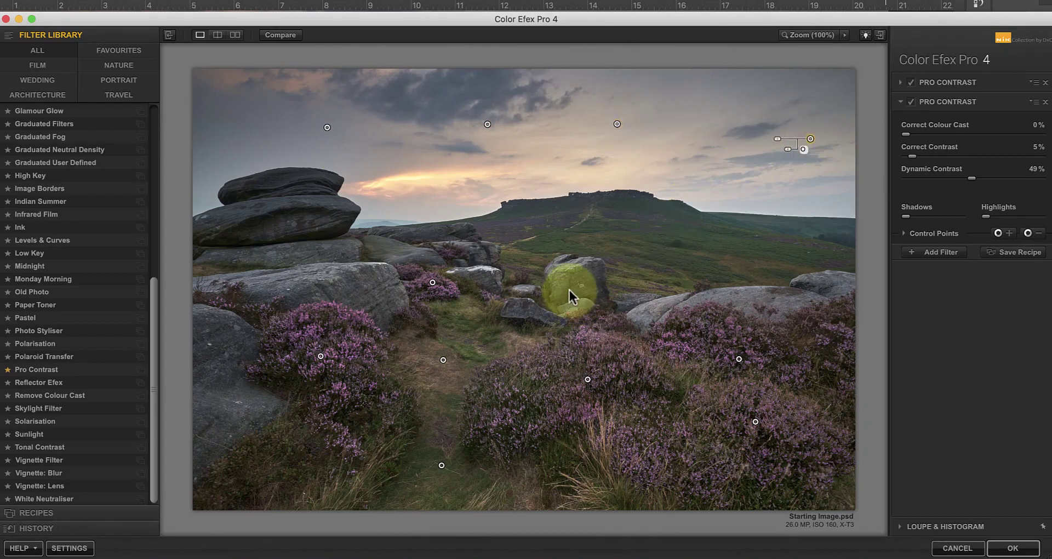
click(290, 37)
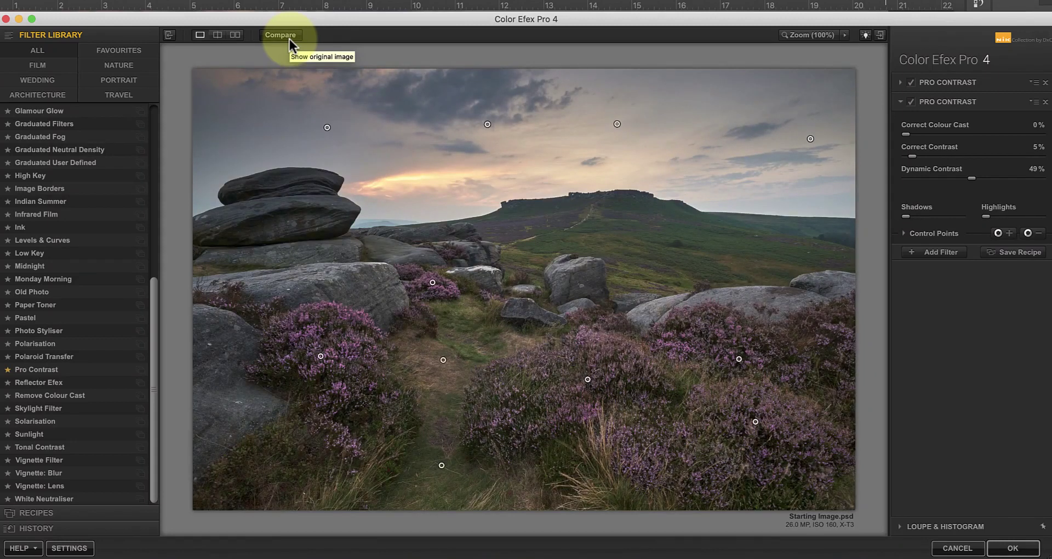
- Apply Color Efex Pro 4 as a smart filter on Background copy and launch Viveza 2
click(1013, 548)
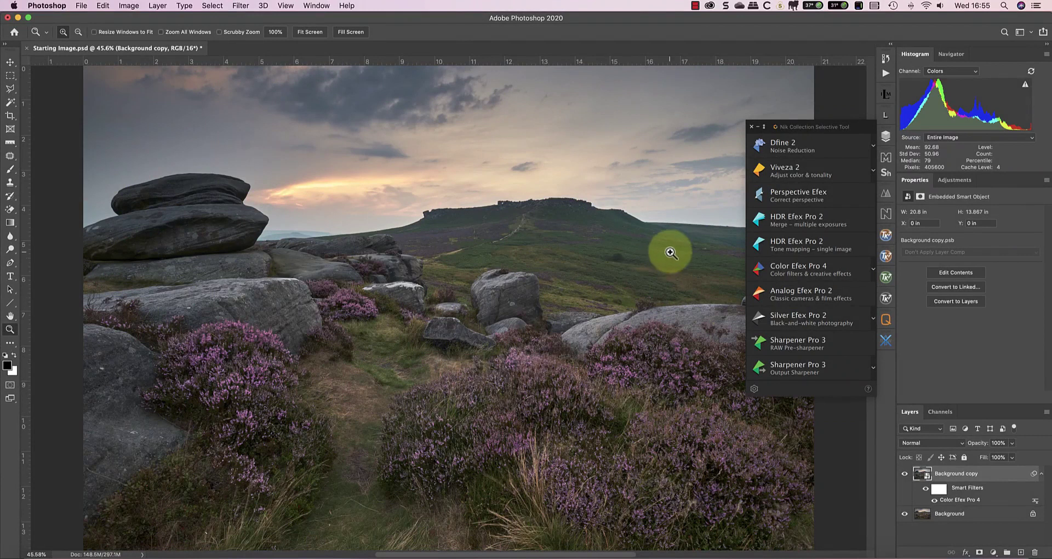
click(799, 174)
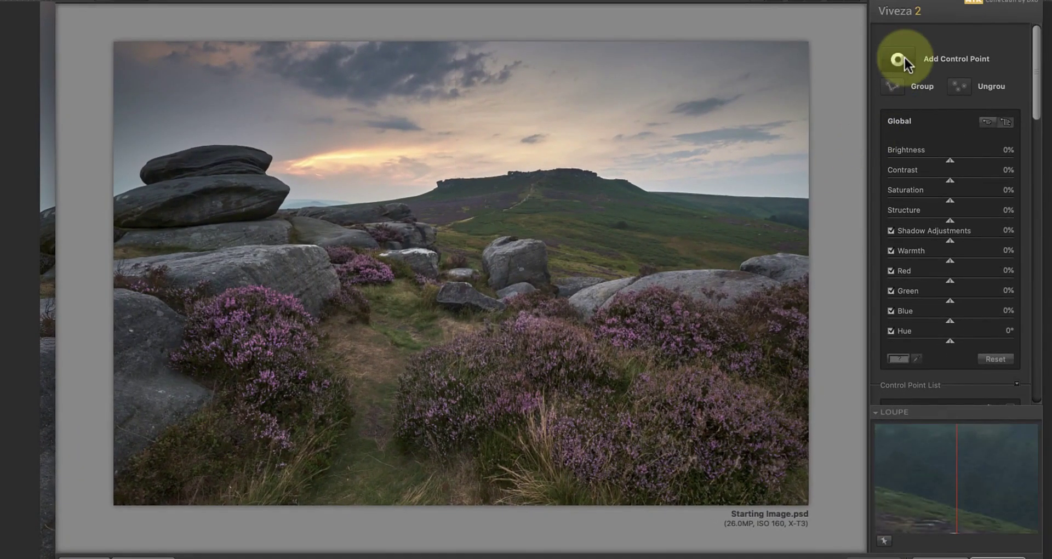
- Add a warming control point in the sunset sky
click(903, 59)
click(431, 140)
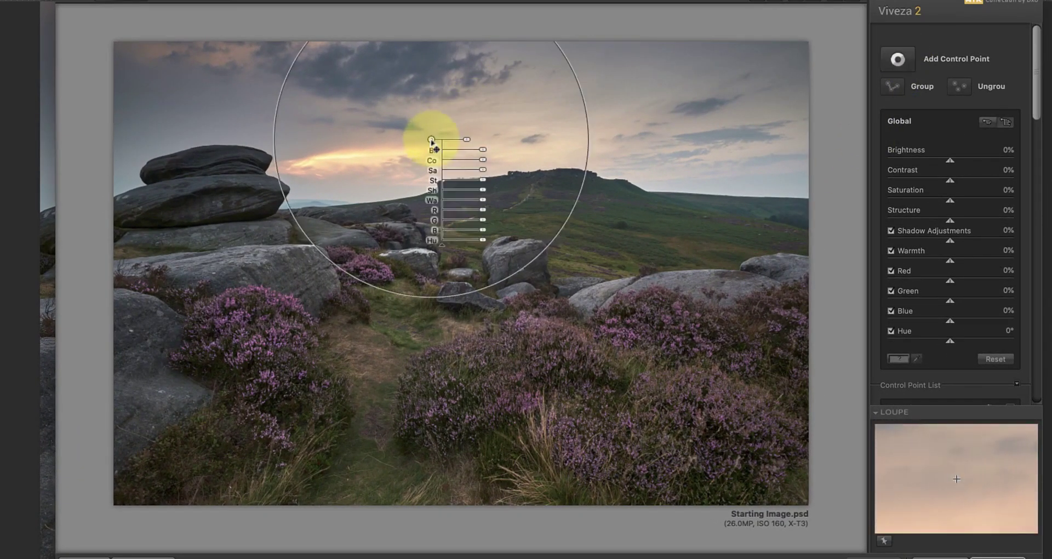
drag(431, 140, 473, 149)
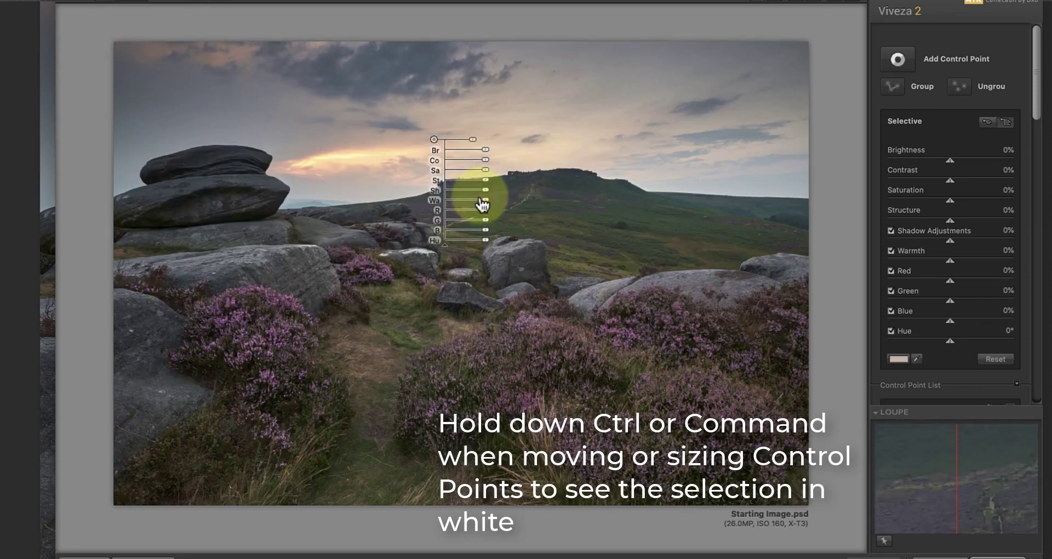
drag(488, 207, 496, 208)
- Add an upper-right sky point with Blue 15%, Saturation 9%, Red -8%, and copy it above the rocks
click(886, 63)
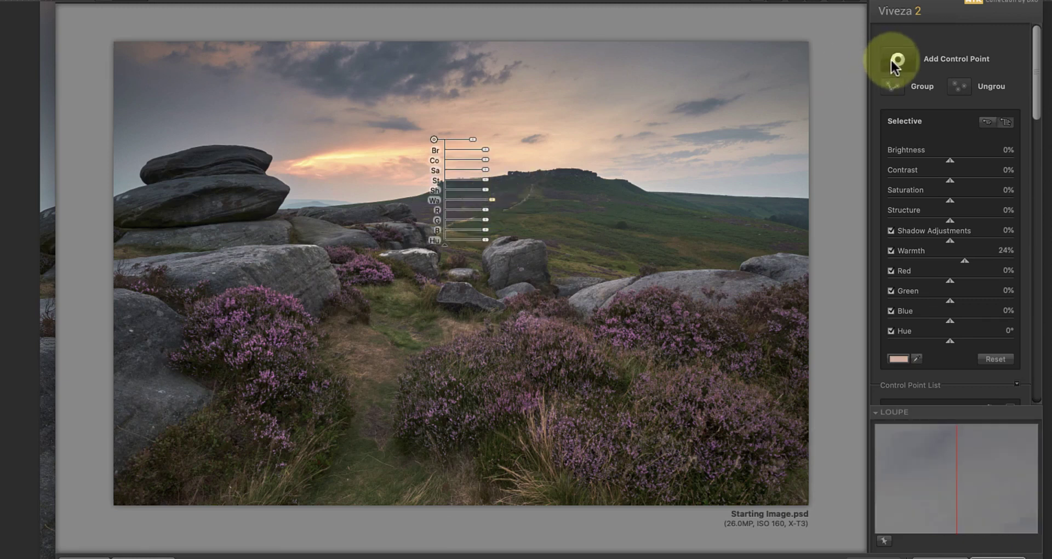
click(724, 70)
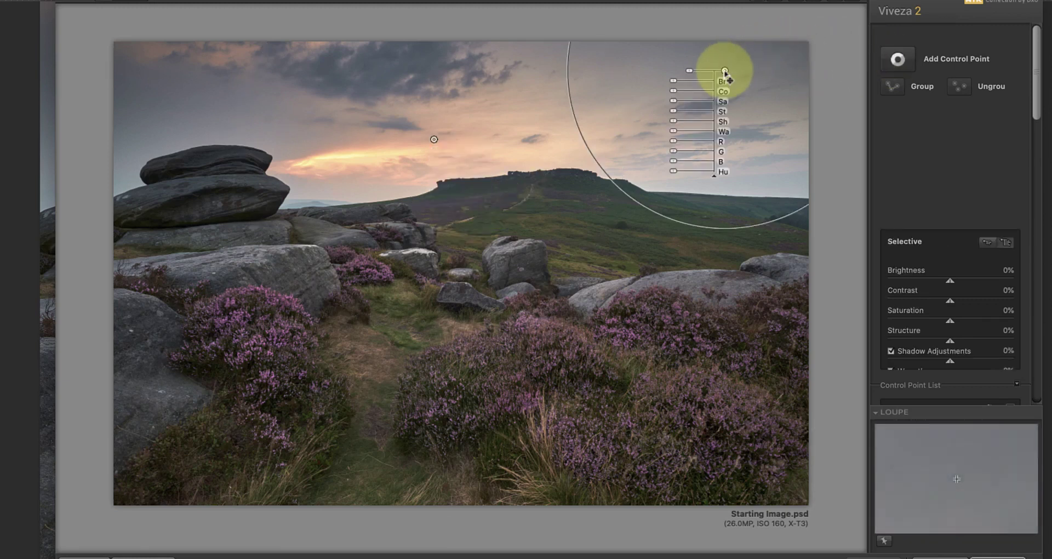
click(691, 72)
drag(691, 75, 692, 89)
click(674, 161)
drag(674, 162, 672, 163)
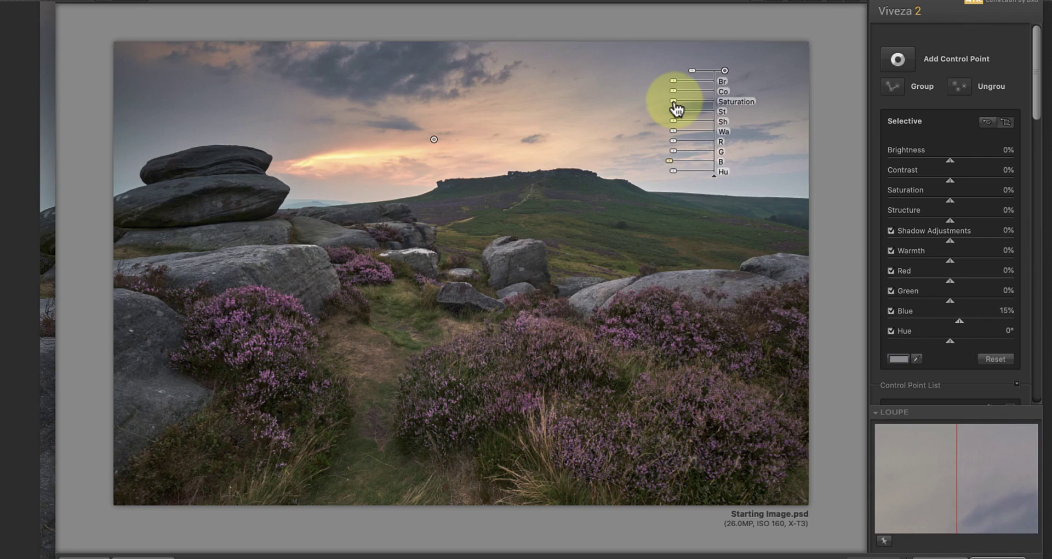
drag(677, 110, 674, 109)
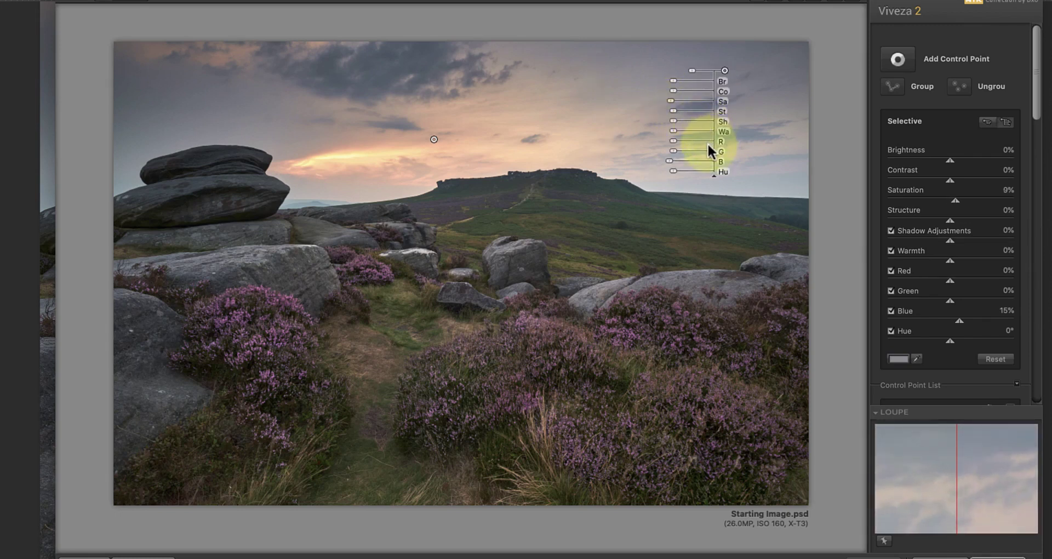
drag(674, 141, 679, 143)
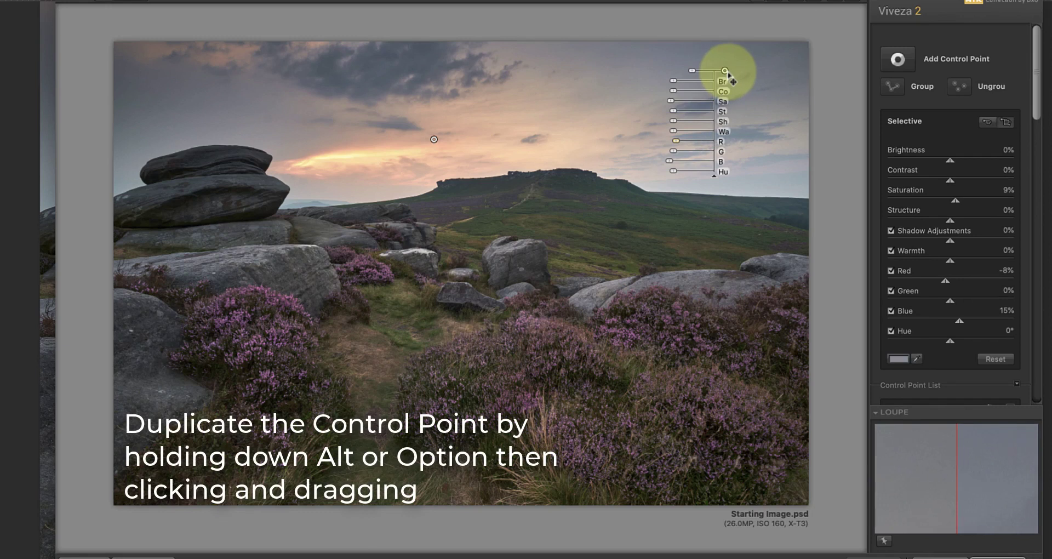
drag(727, 71, 258, 107)
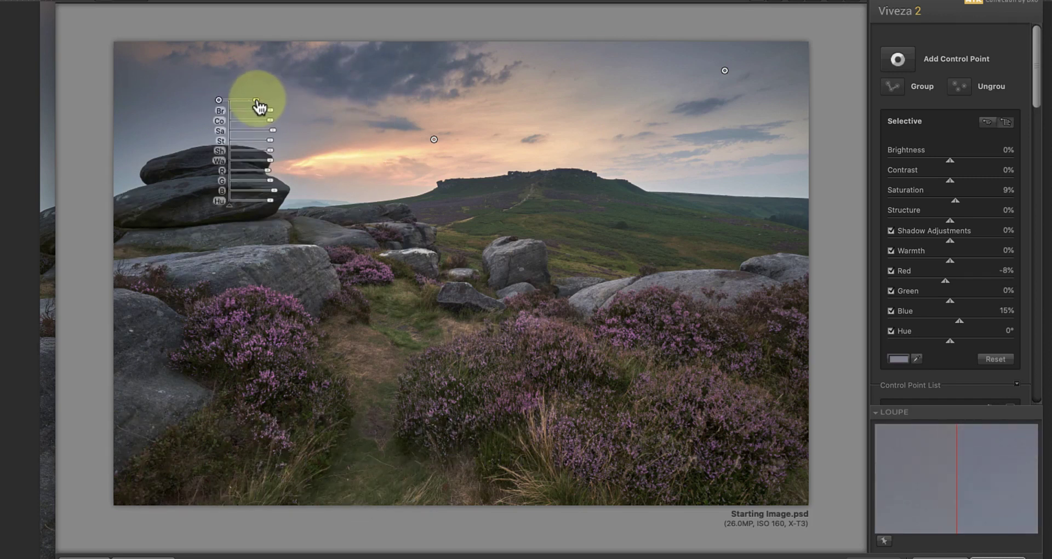
- Darken the upper-right sky point slightly and add a hillside point that darkens it 13%
click(809, 216)
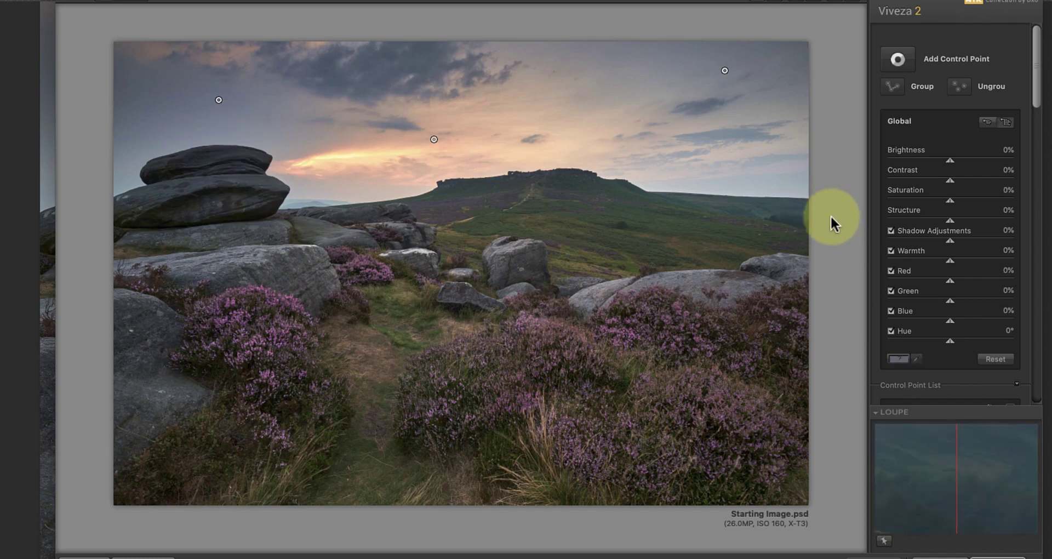
click(725, 72)
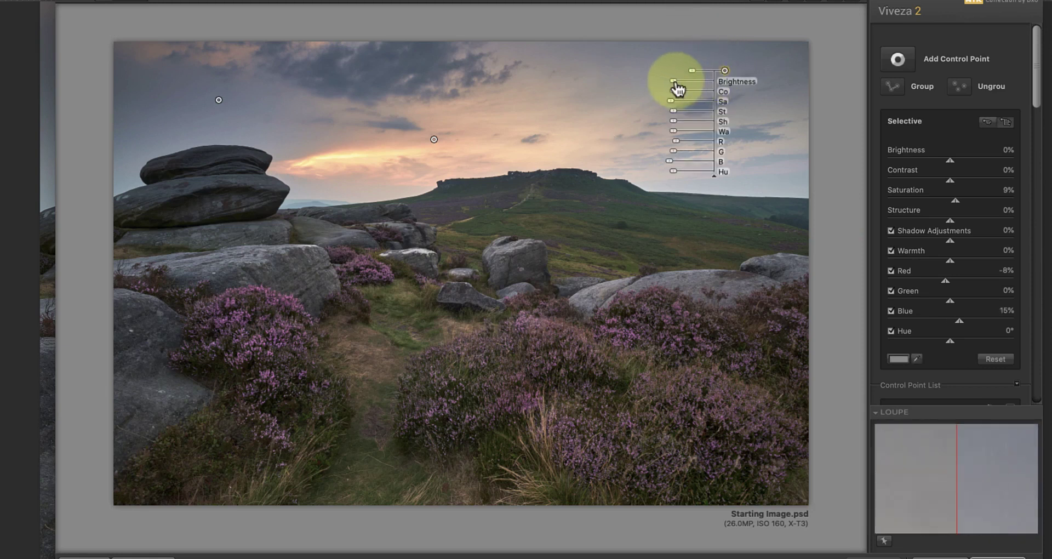
drag(674, 82, 678, 84)
click(896, 60)
click(681, 221)
drag(688, 225, 729, 236)
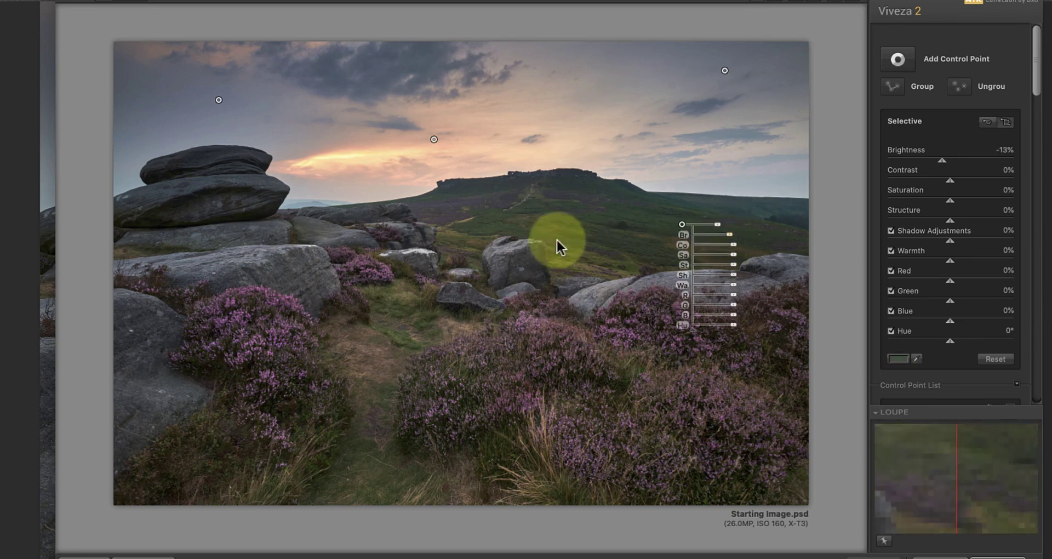
- Add a stacked-rock control point lifting Shadow Adjustments 29% and Contrast 9%
click(897, 59)
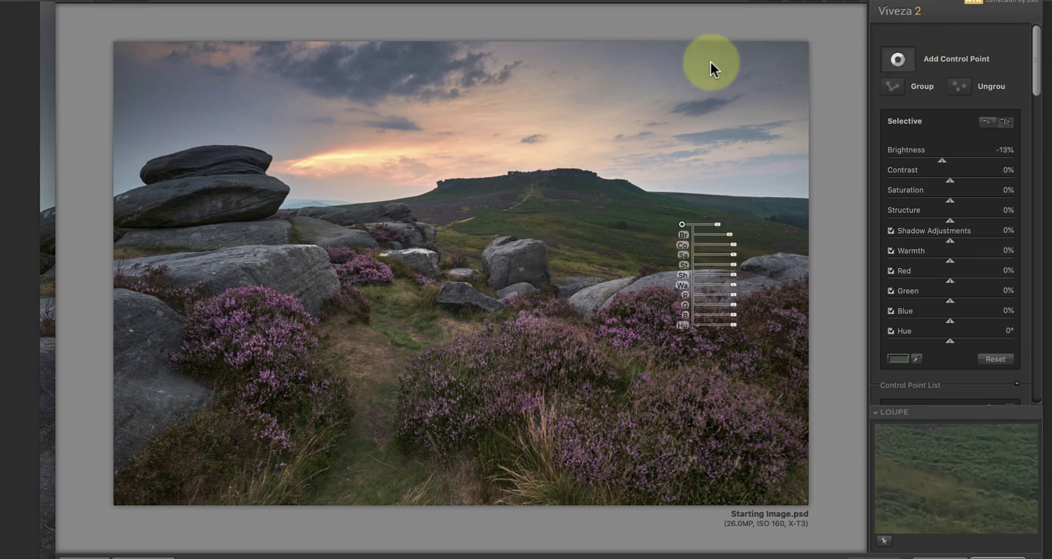
click(212, 184)
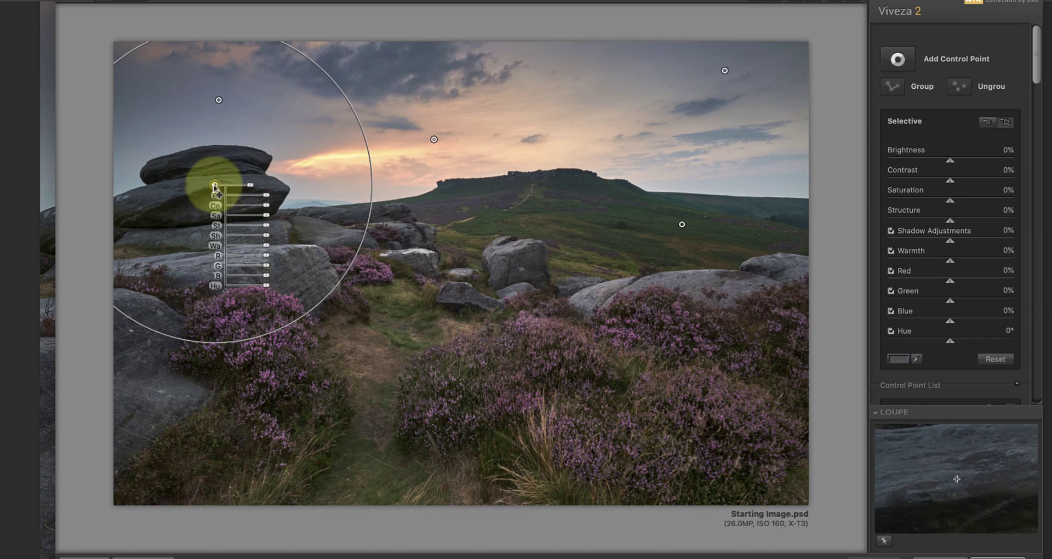
click(215, 185)
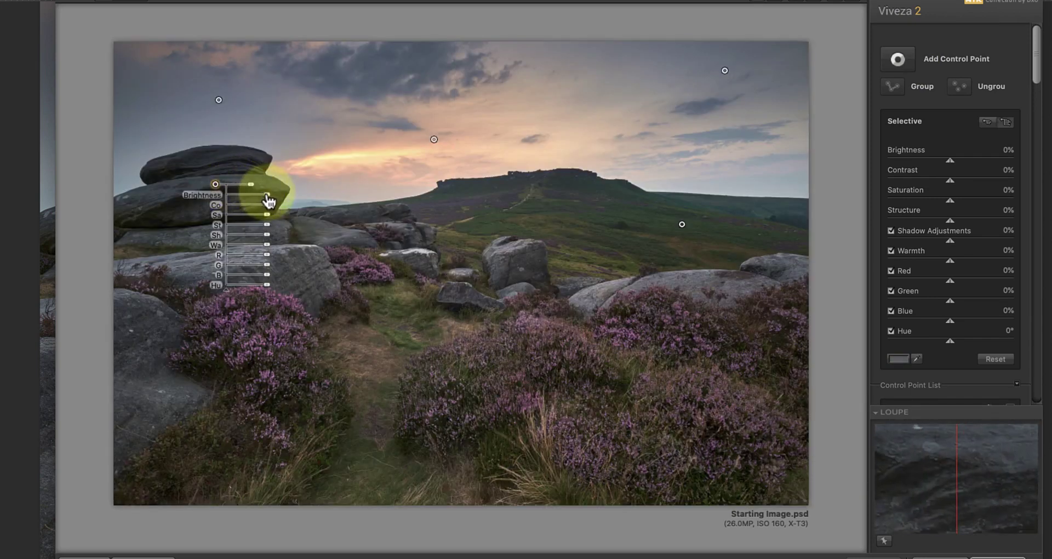
click(250, 185)
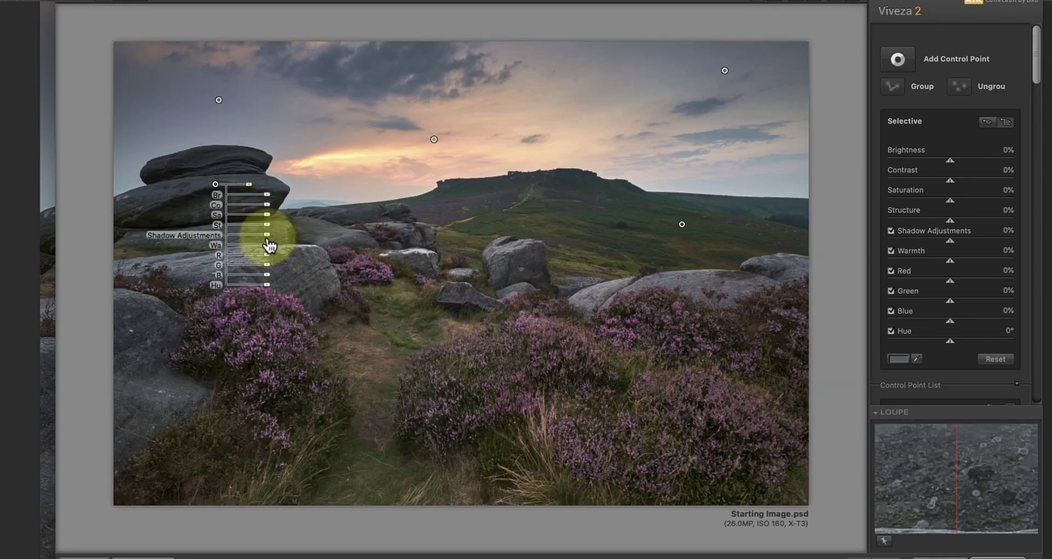
drag(269, 243, 270, 213)
- Add a left-heather point with Brightness 9%, Contrast 11%, Saturation 18%, Warmth 11%, Red -6%
click(364, 275)
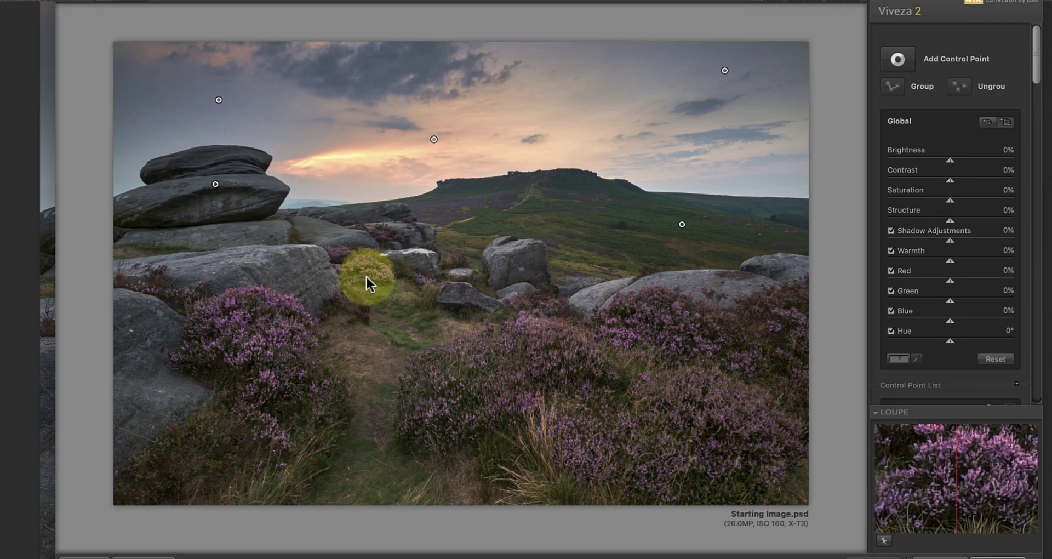
drag(901, 63, 242, 321)
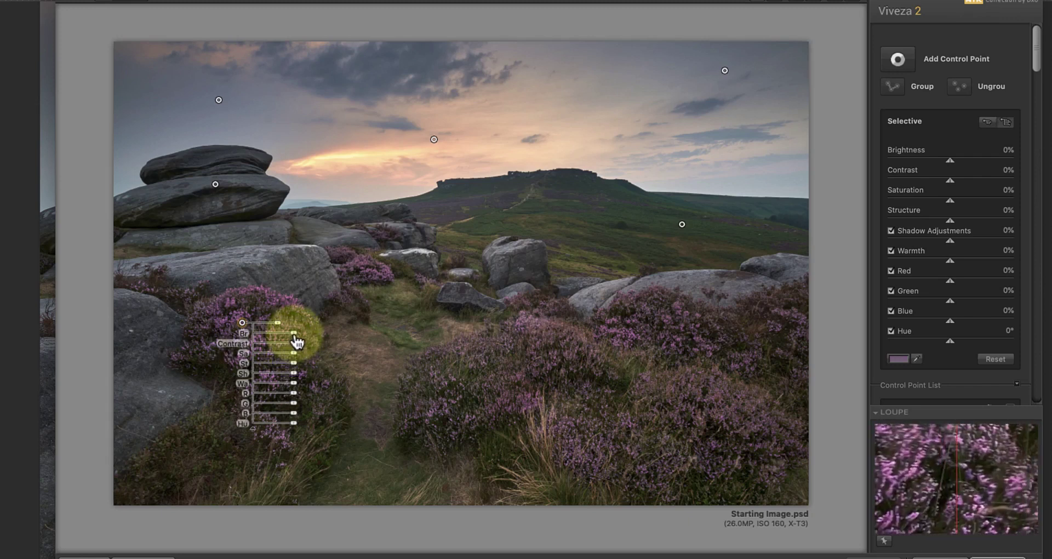
drag(293, 334, 302, 362)
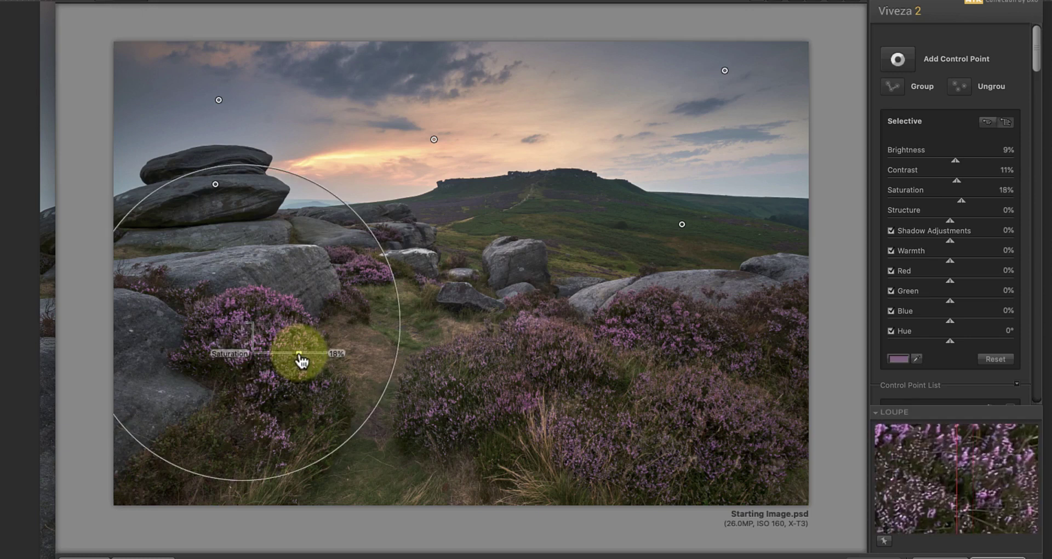
drag(295, 391, 292, 392)
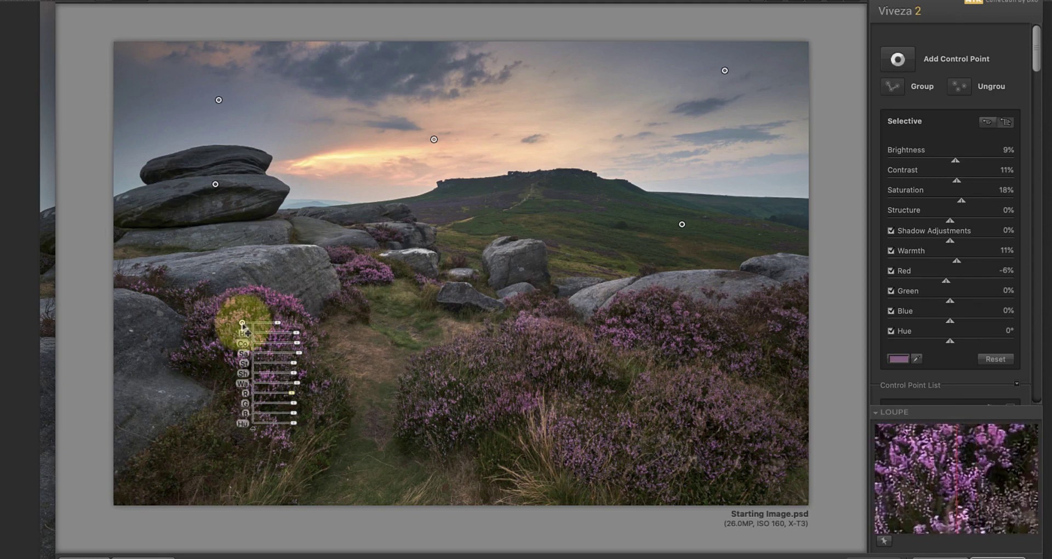
- Copy the heather point toward the path, onto the central heather and the right-hand heather, brightening further
drag(243, 325, 370, 275)
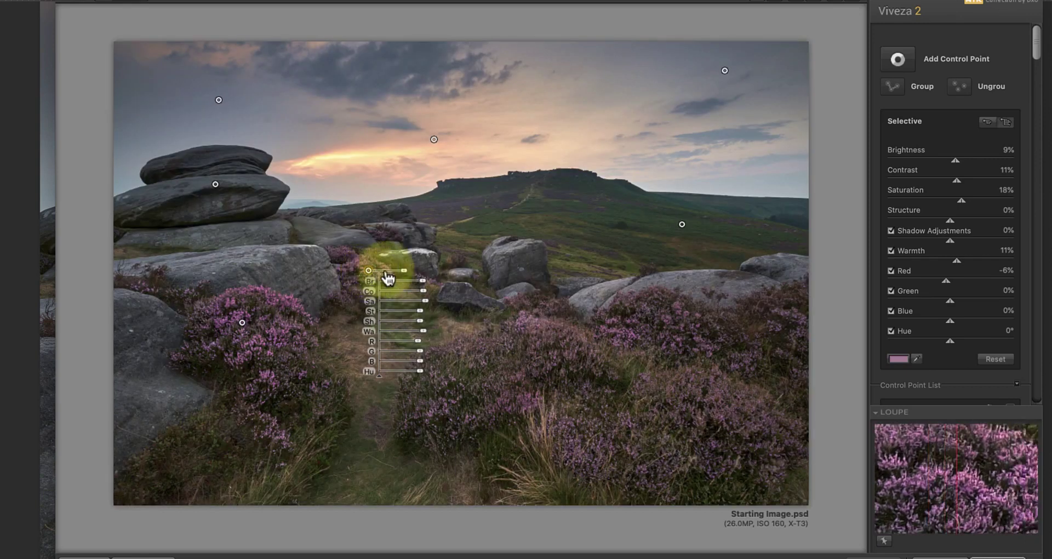
drag(404, 272, 393, 279)
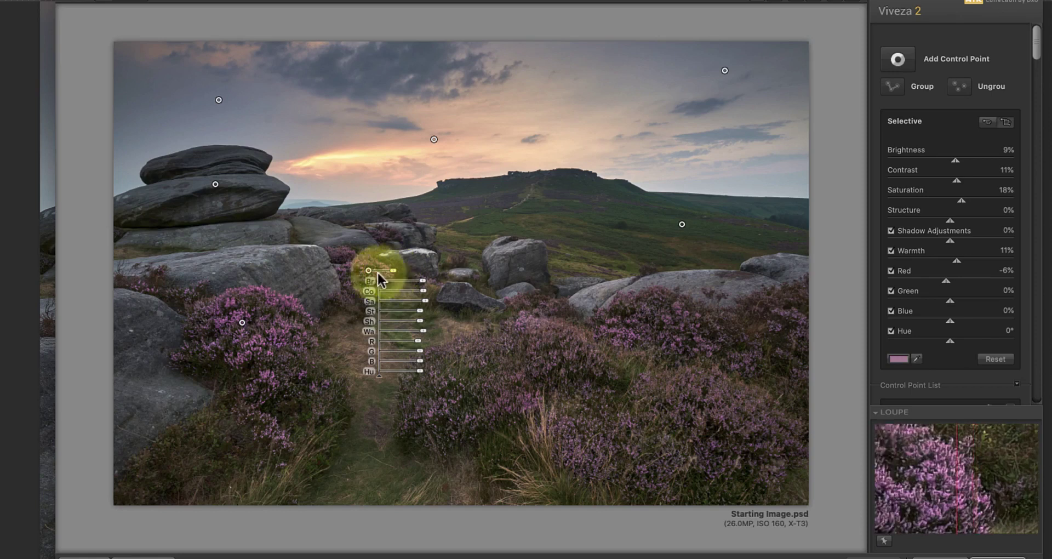
mouse_move(242, 324)
drag(242, 324, 526, 394)
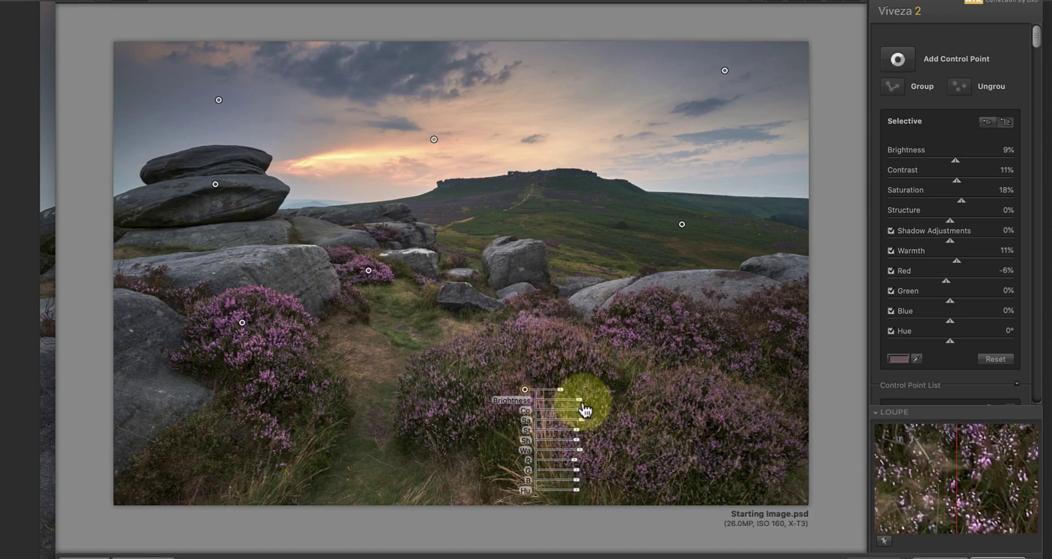
drag(583, 403, 588, 428)
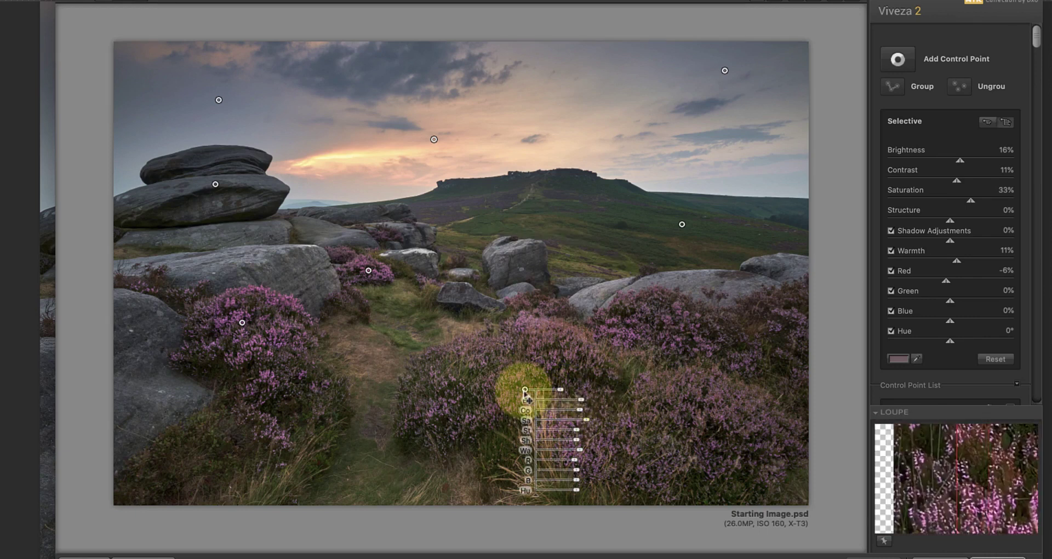
drag(527, 399, 671, 344)
- Hide the control point markers and apply Viveza 2 to the Background copy
click(546, 435)
click(230, 2)
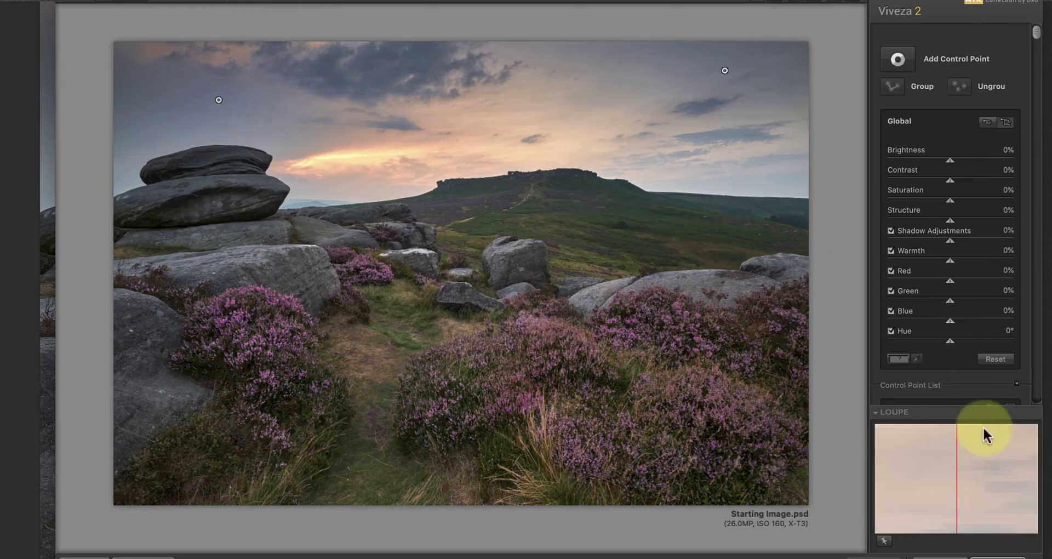
click(989, 555)
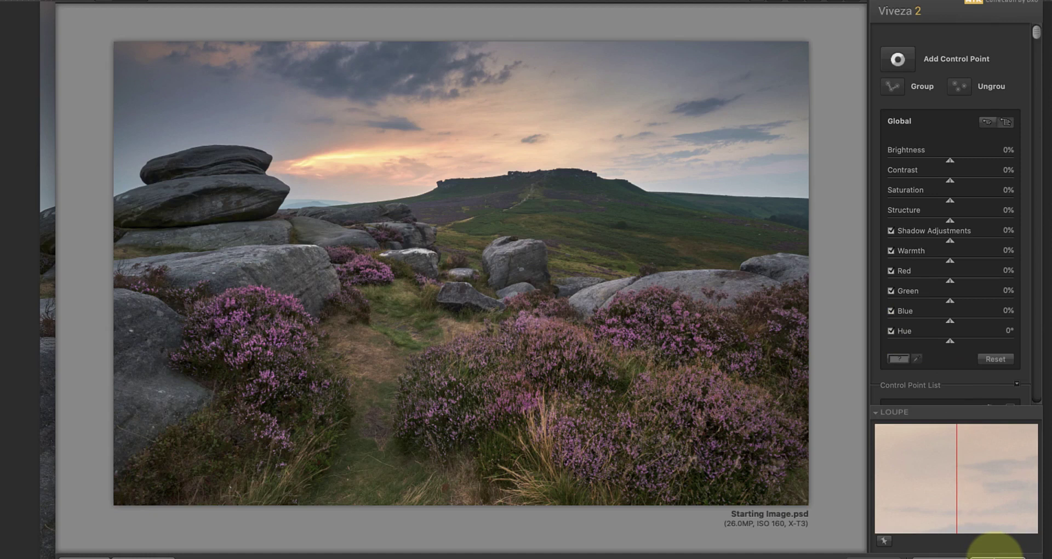
click(994, 550)
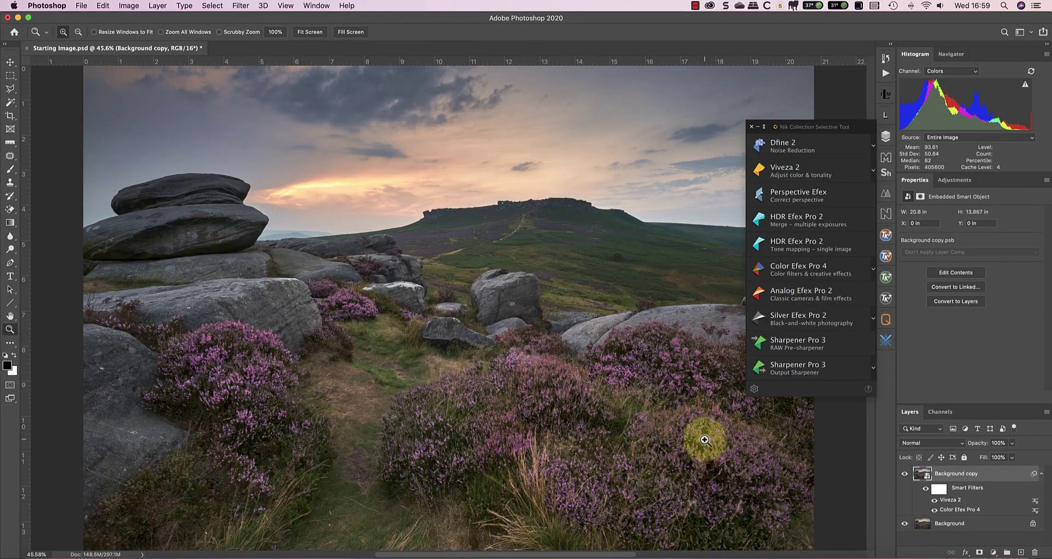
- Hide the Background copy layer to compare the image before and after the filters
click(905, 474)
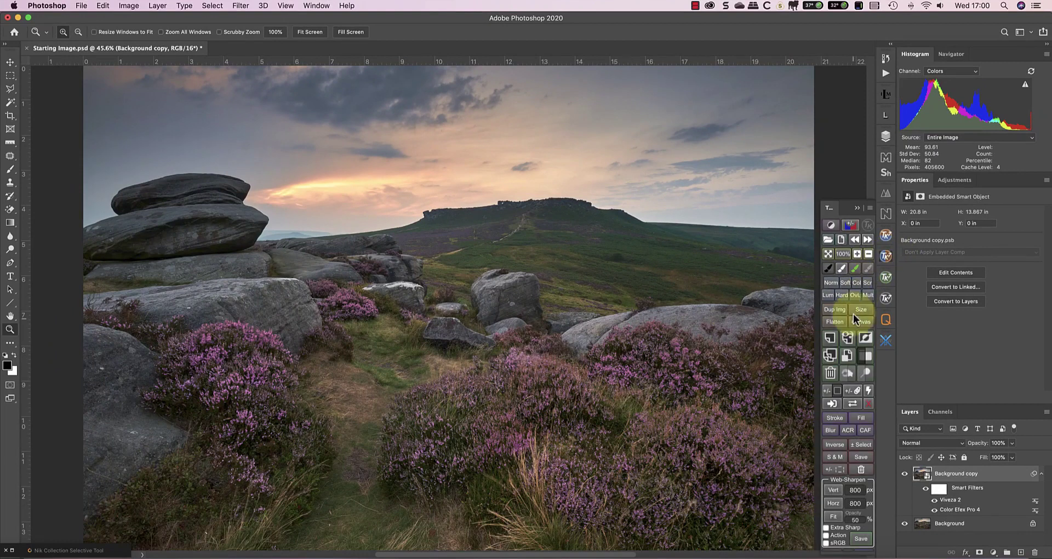
- Add a Soft Light Burn (black paint) layer and pick a Mids luminosity mask in RapidMask
click(844, 372)
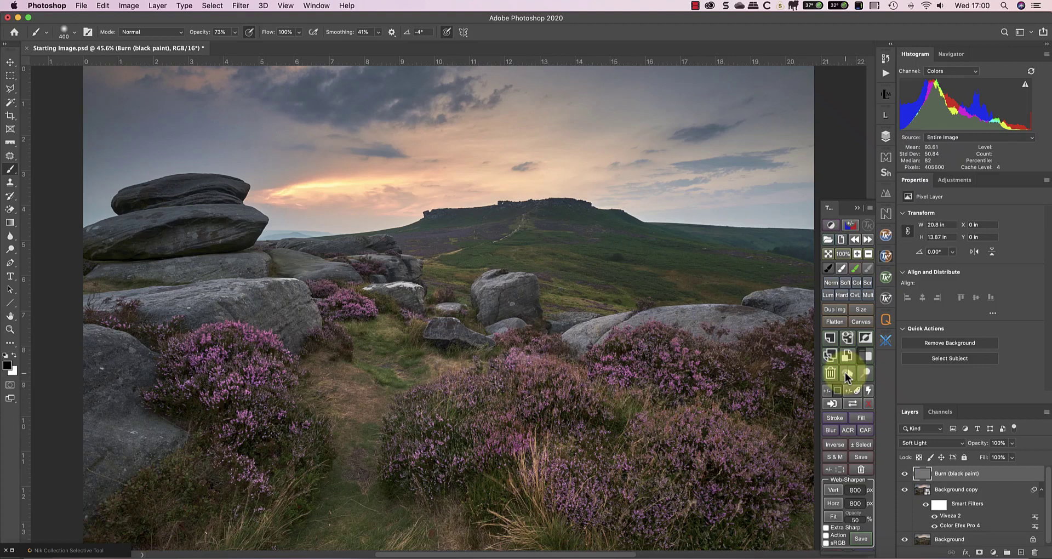
click(857, 208)
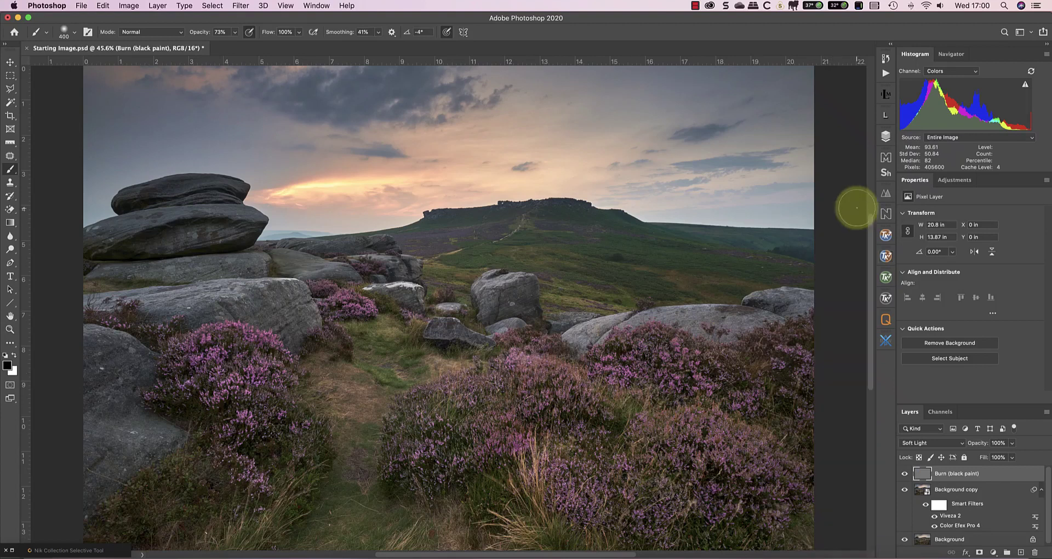
click(885, 278)
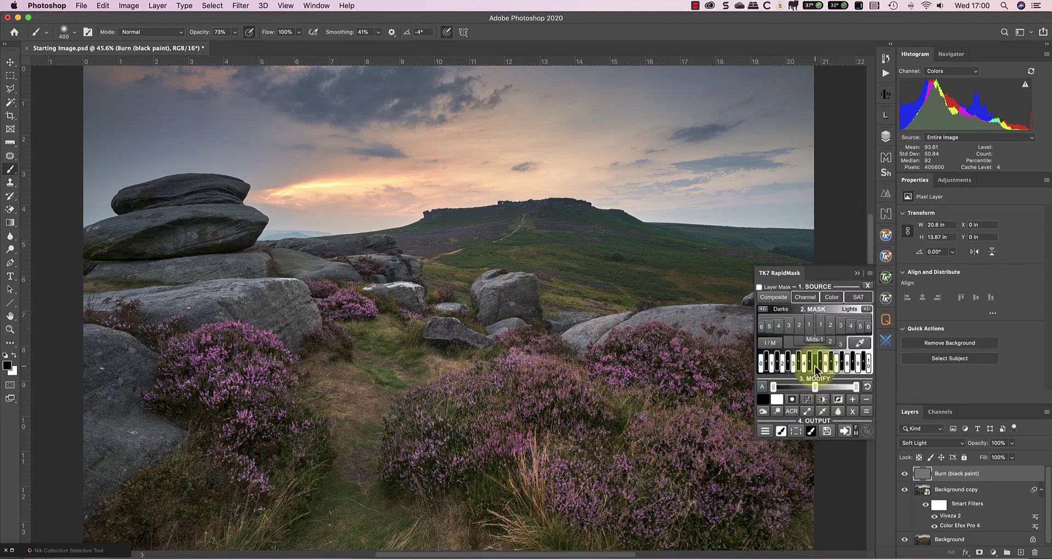
click(815, 366)
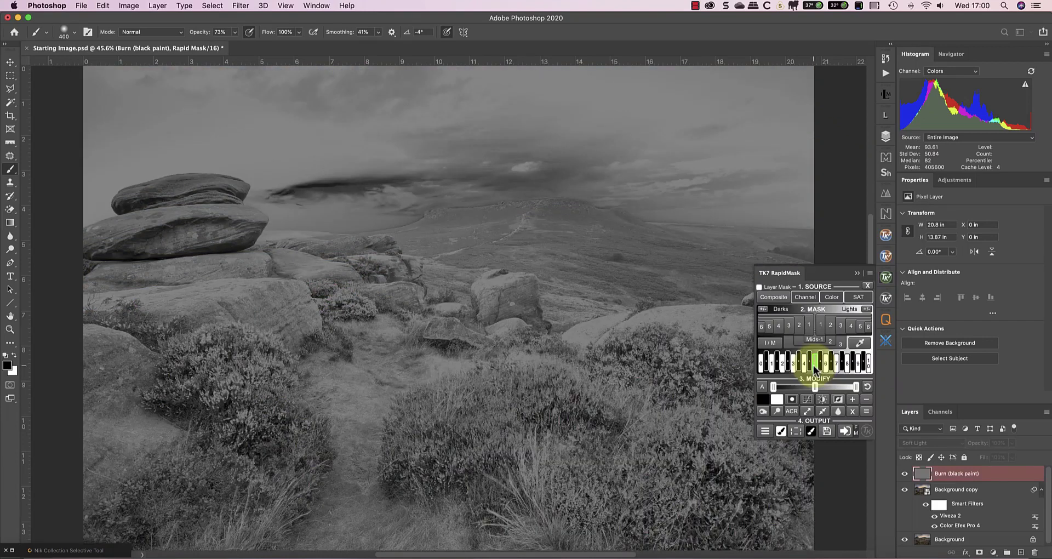
click(810, 366)
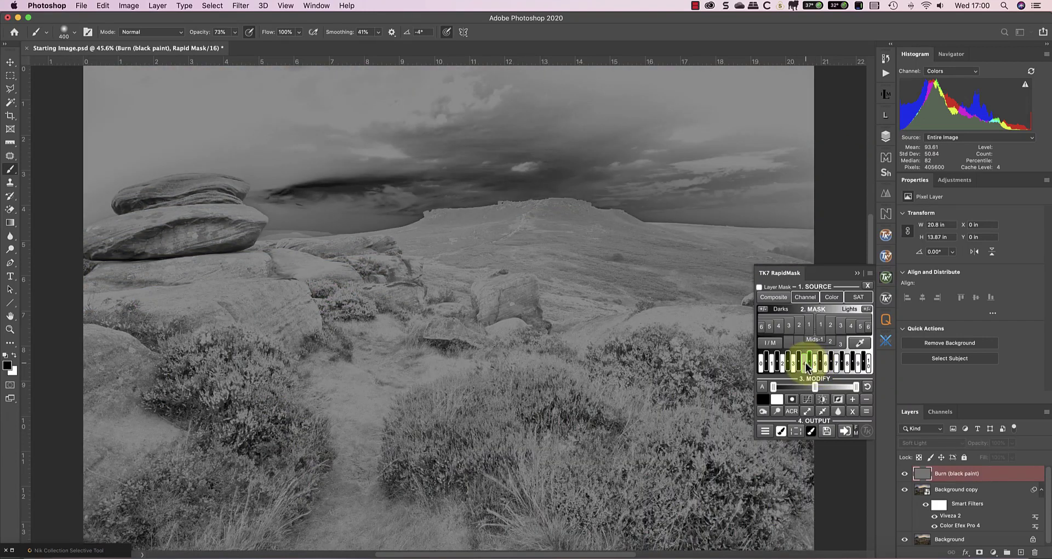
click(803, 366)
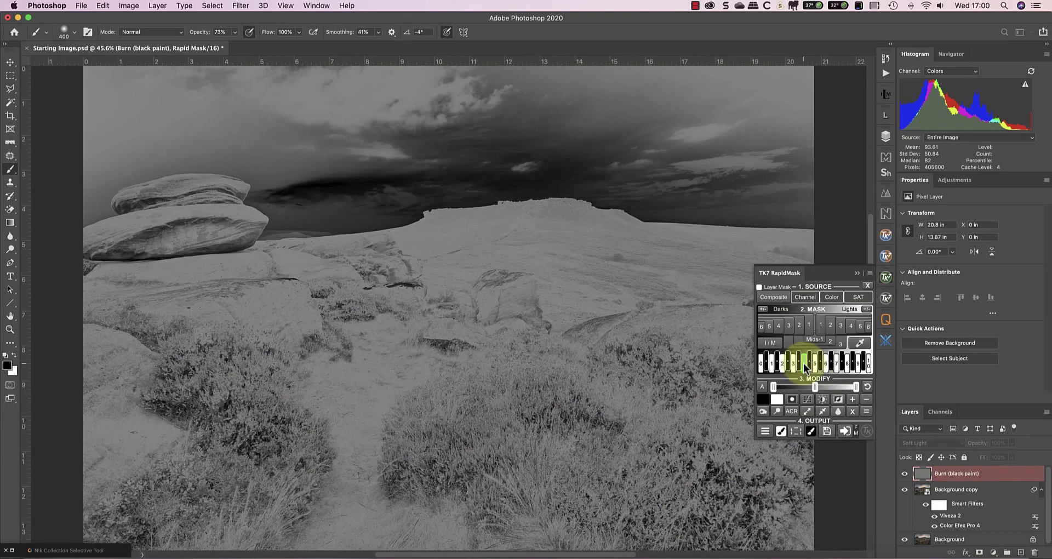
click(804, 364)
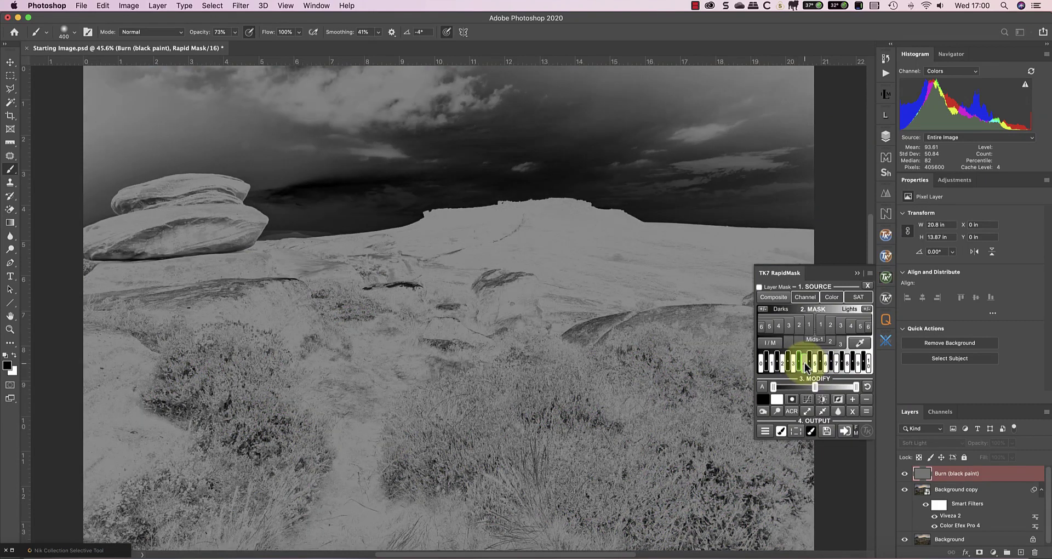
click(804, 363)
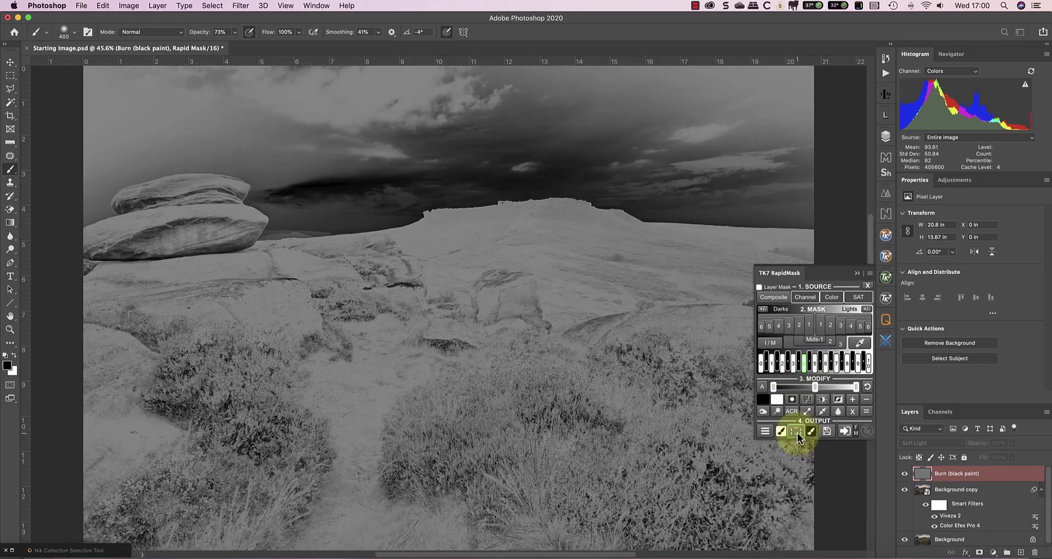
- Load the midtones mask as a selection and set brush opacity to 12%
click(797, 432)
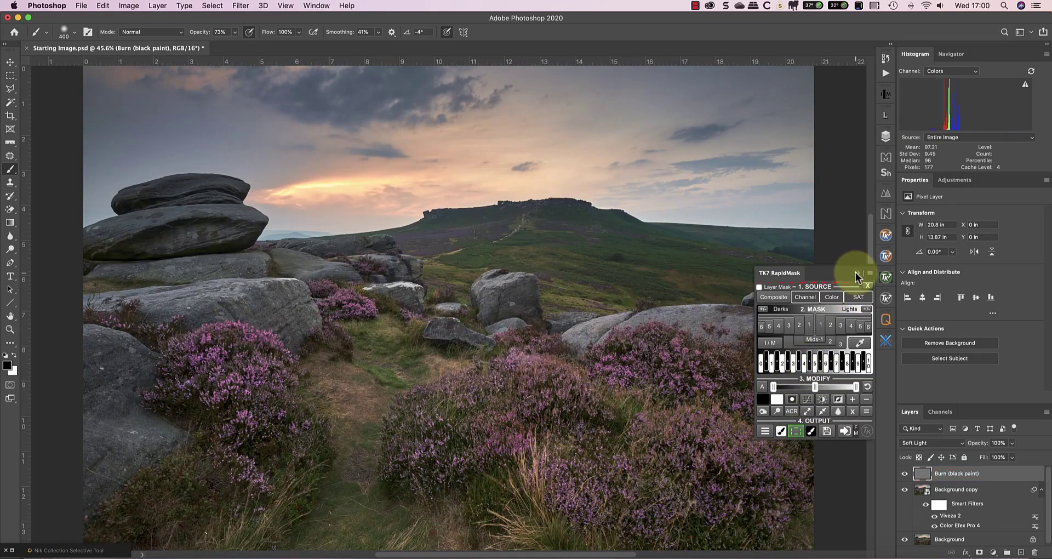
click(856, 276)
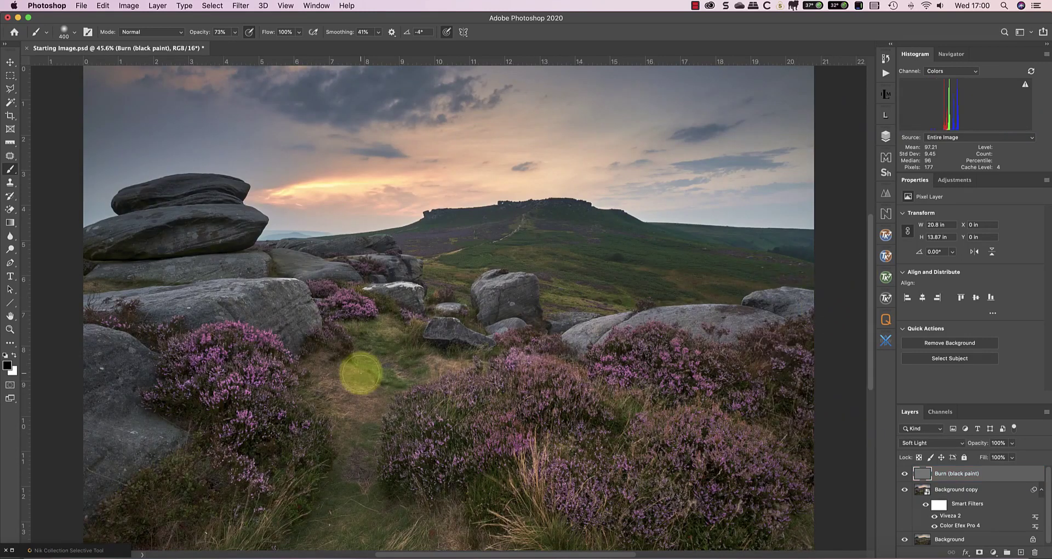
click(234, 32)
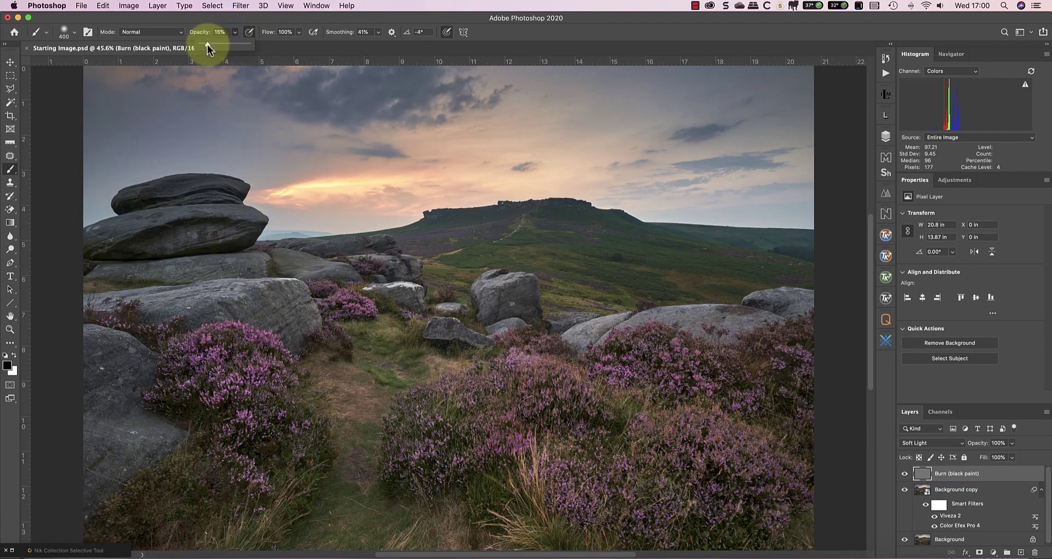
click(237, 21)
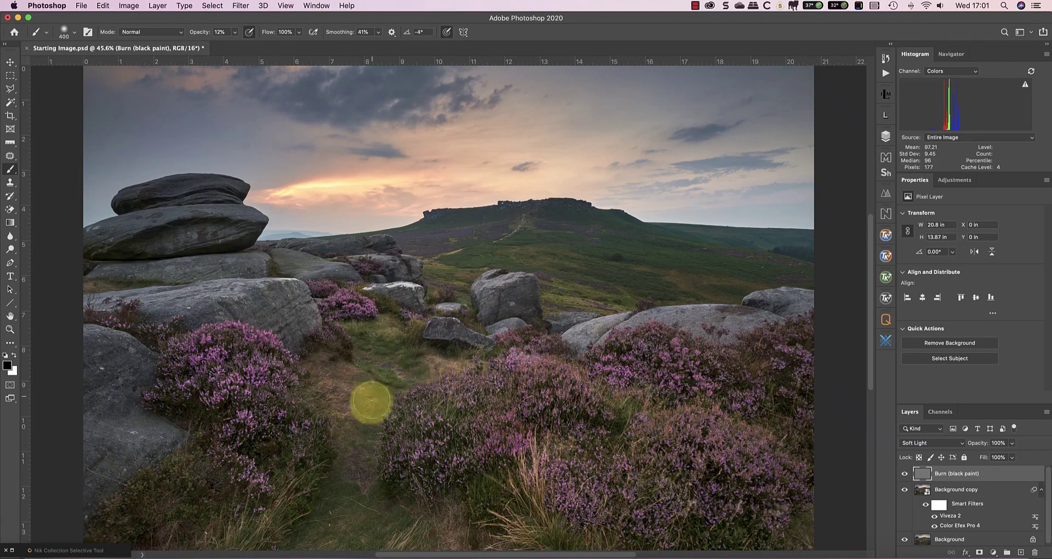
- Size the brush to 600 at 17% opacity for black paint on the Burn layer
key(bracketleft)
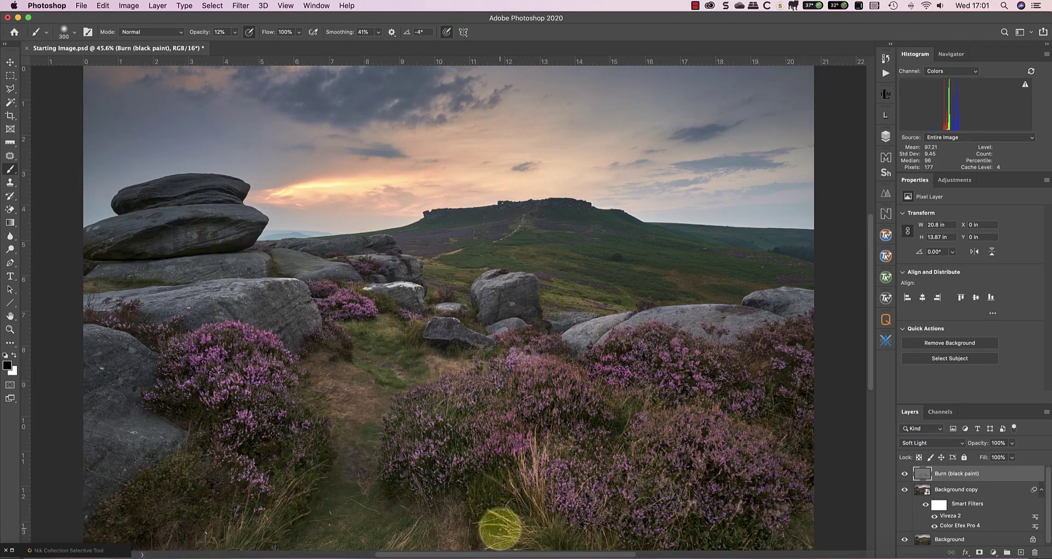
key(bracketright)
key(bracketright)
key(bracketright)
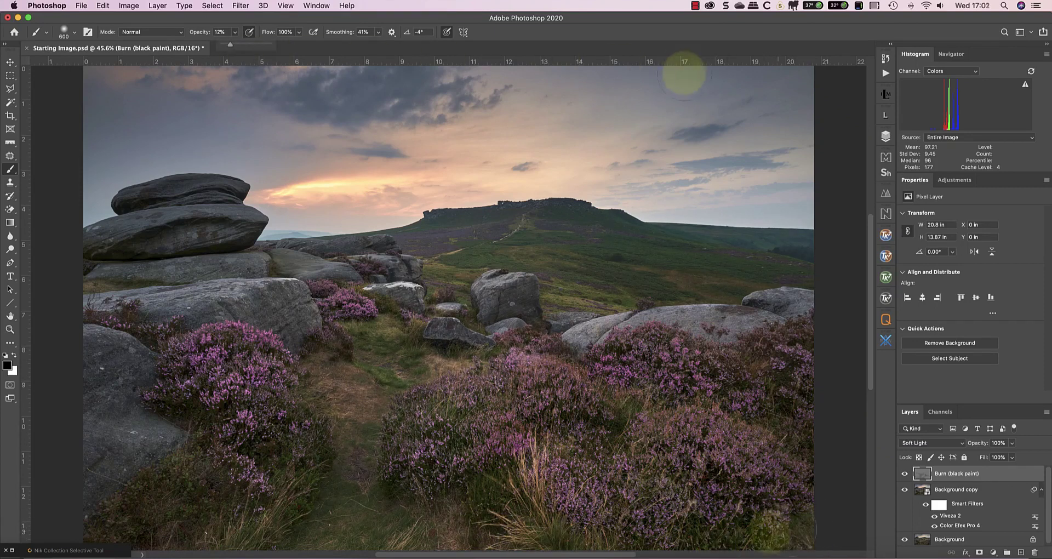
key(1)
key(7)
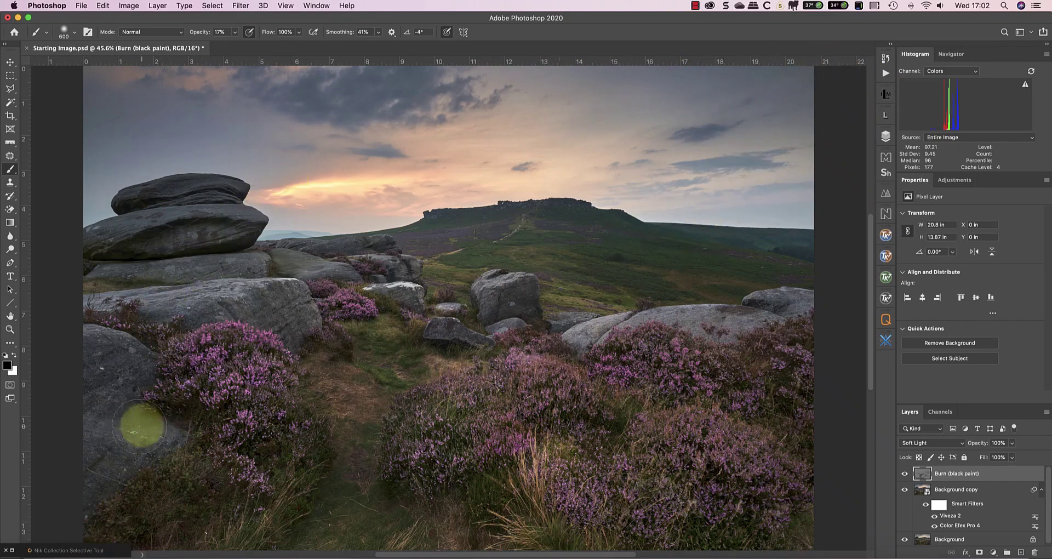
- Toggle the Burn layer off and on to compare, then deselect the luminosity selection
click(904, 473)
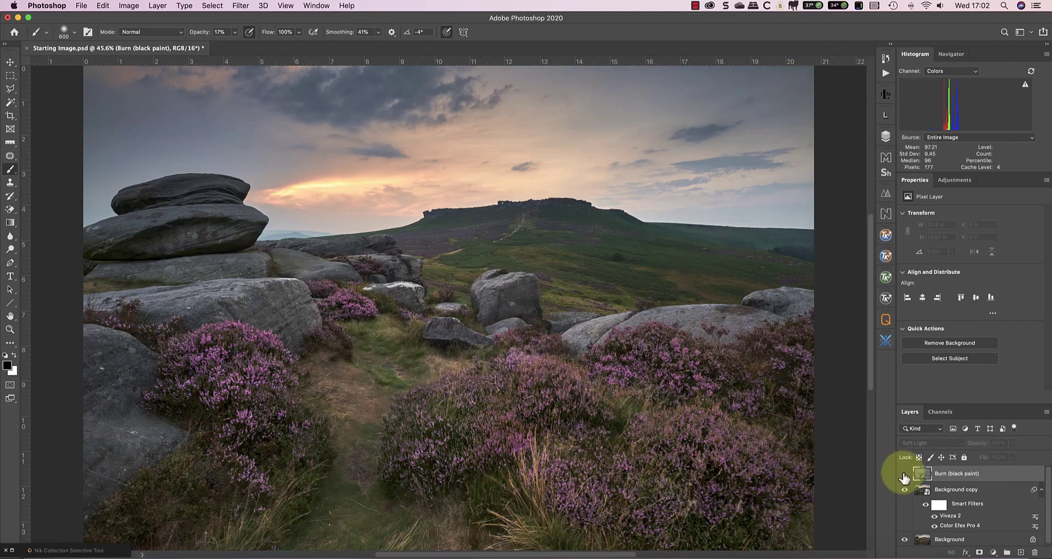
click(905, 475)
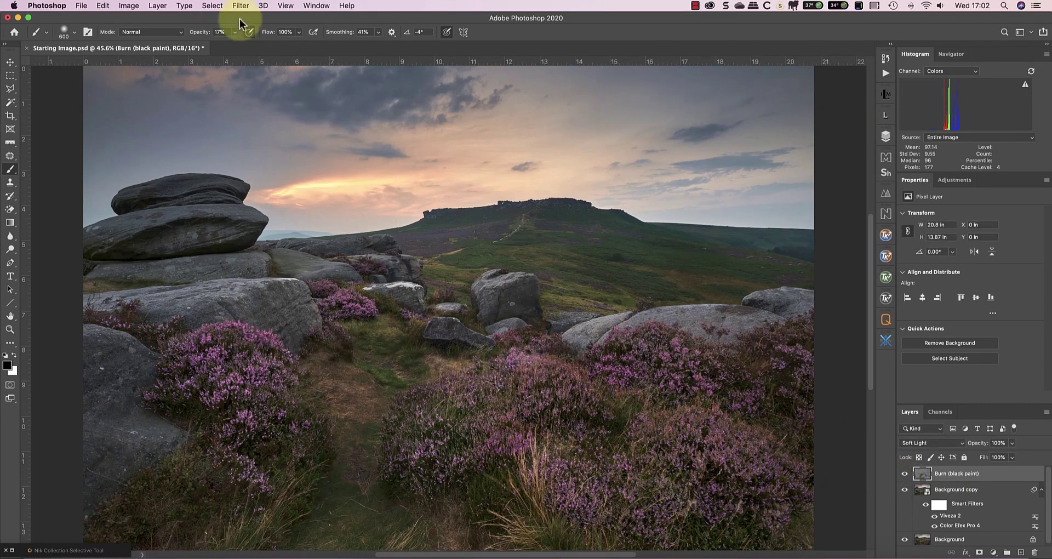
click(214, 6)
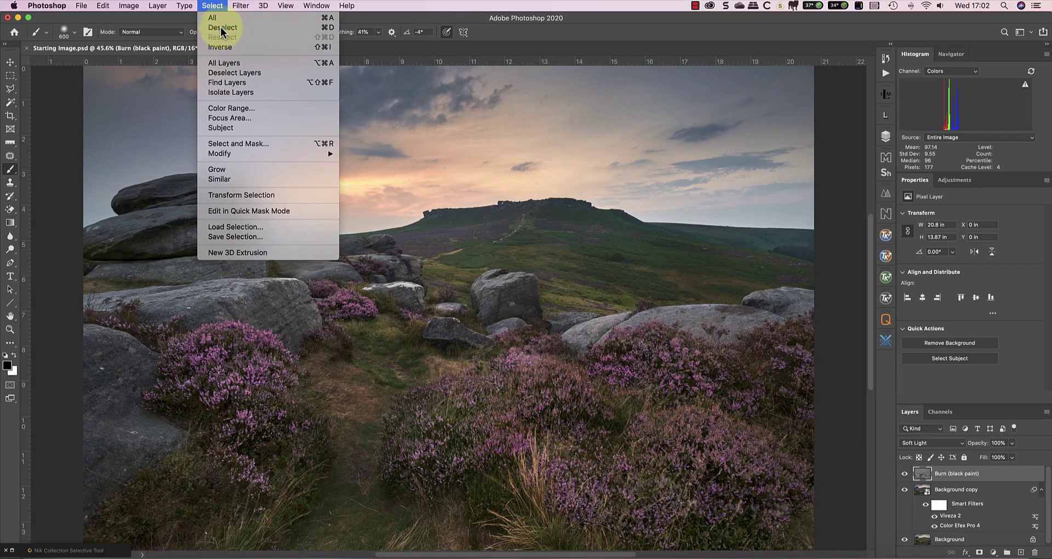
click(220, 28)
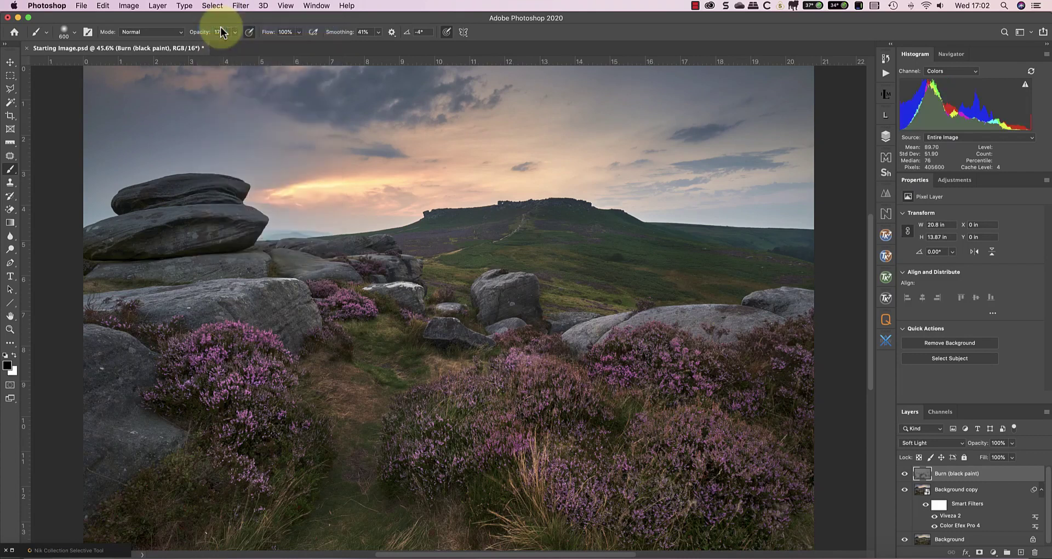
- Add a Dodge (white paint) Overlay layer from the TK retouching panel
click(887, 257)
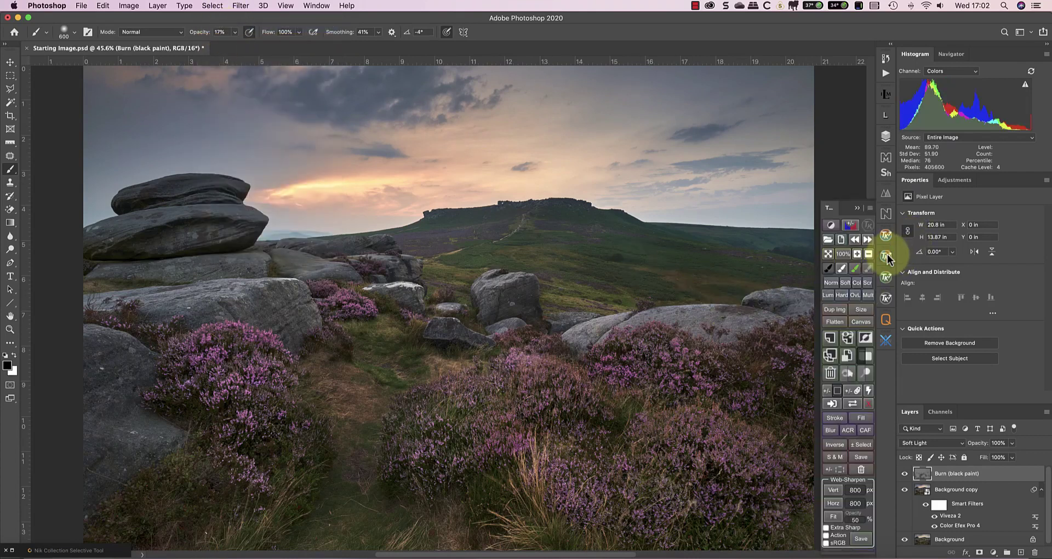
click(859, 373)
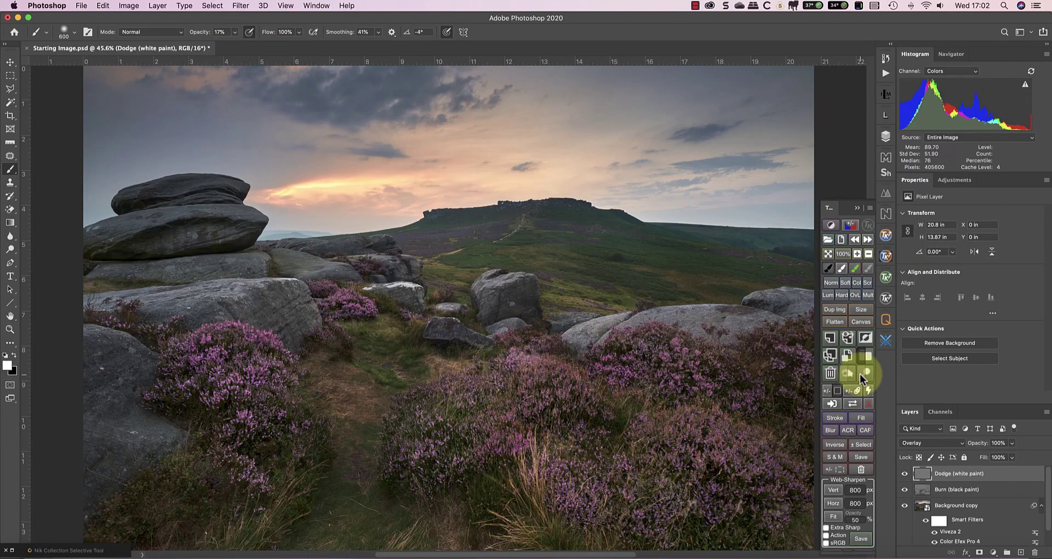
click(856, 208)
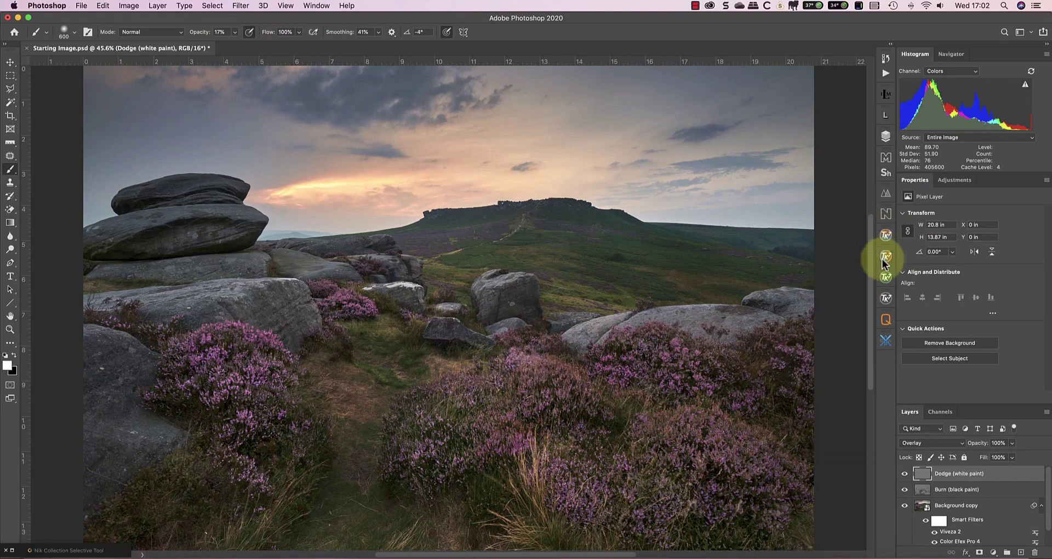
- Build a lights-zone luminosity mask in RapidMask and load it as a selection
click(886, 281)
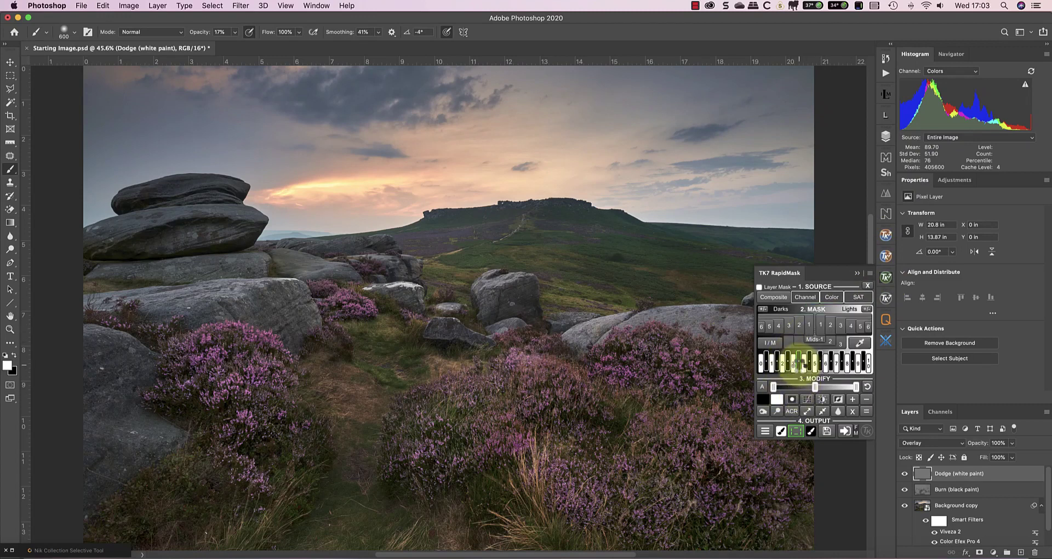
click(802, 365)
click(802, 365)
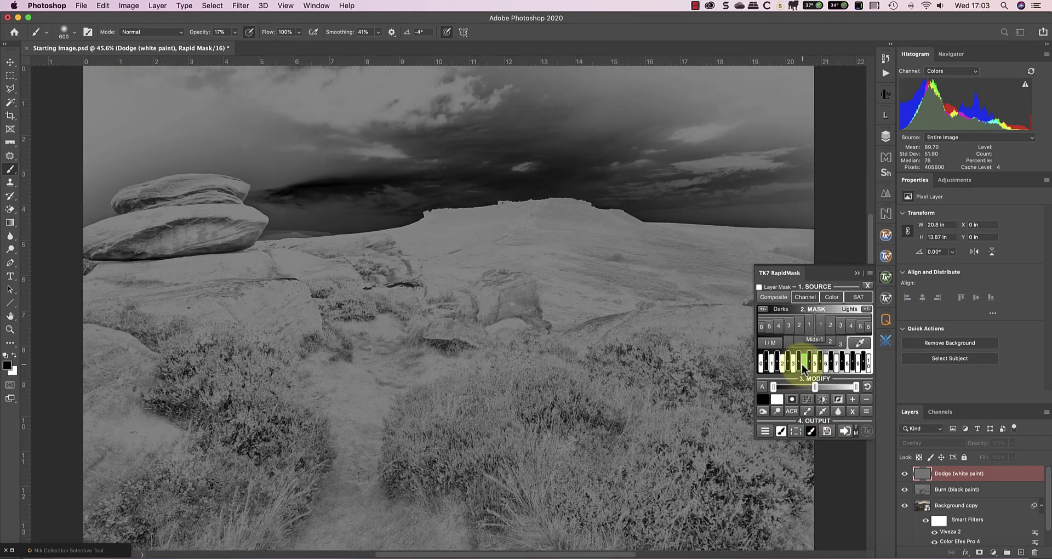
click(796, 364)
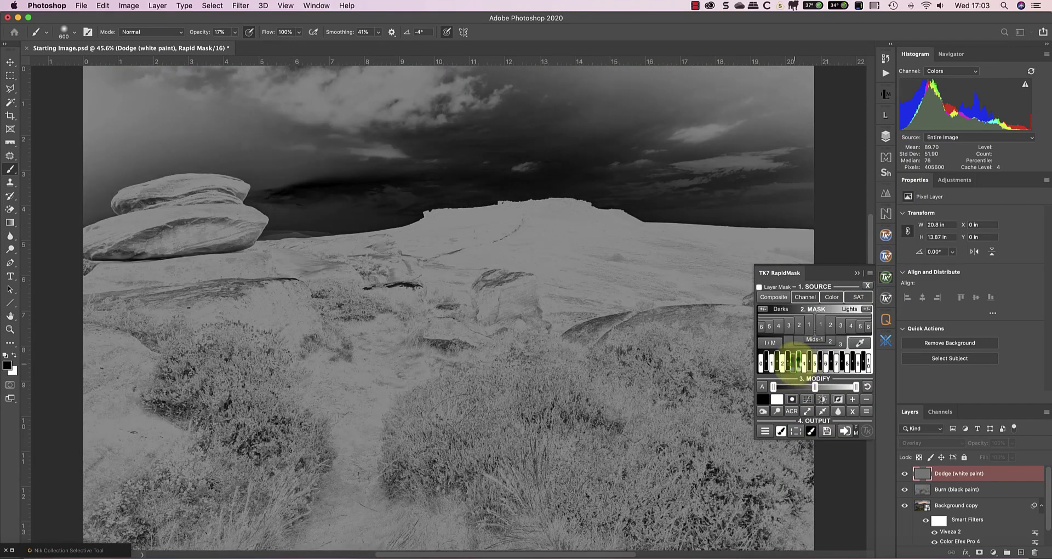
click(800, 365)
click(800, 366)
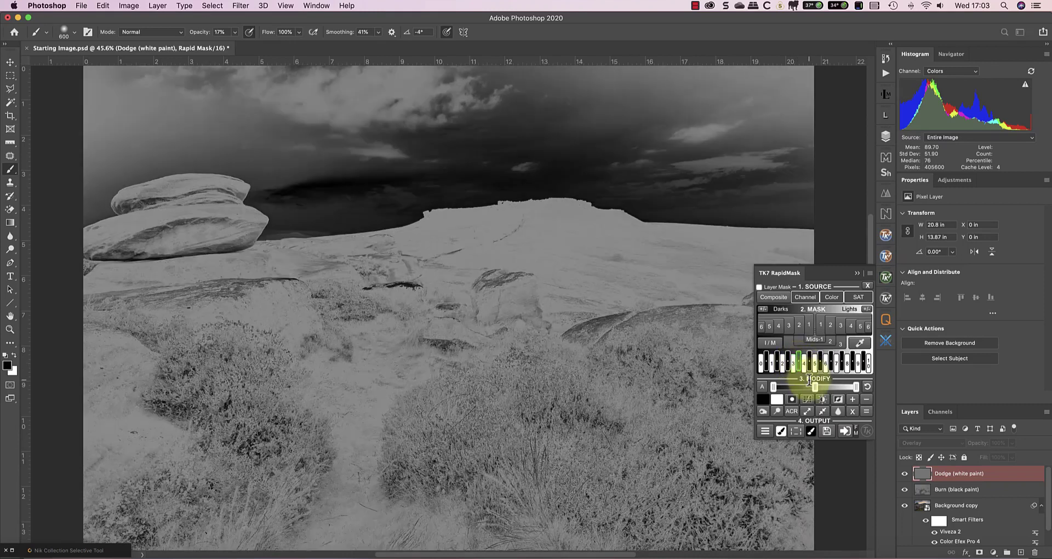
click(797, 432)
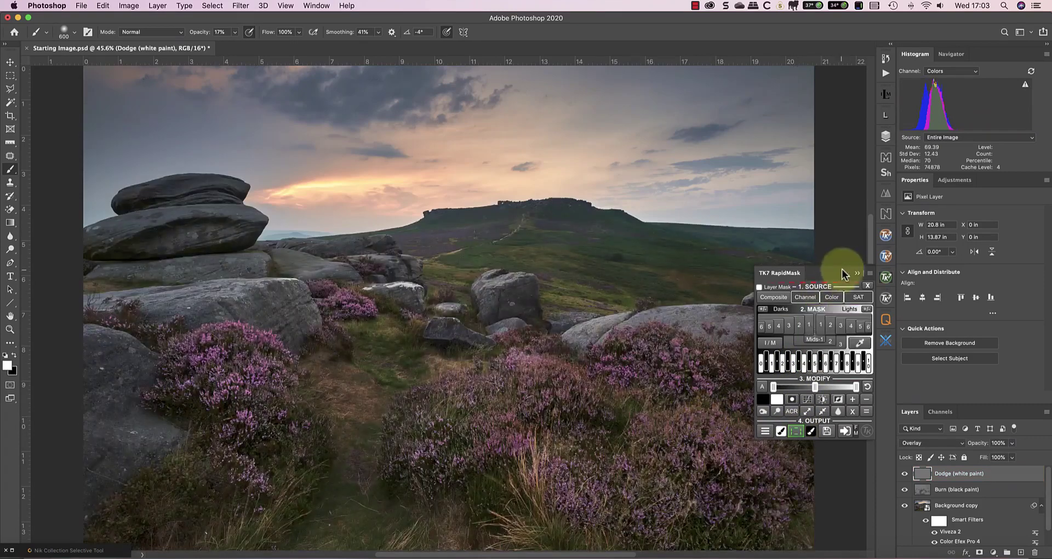
click(856, 272)
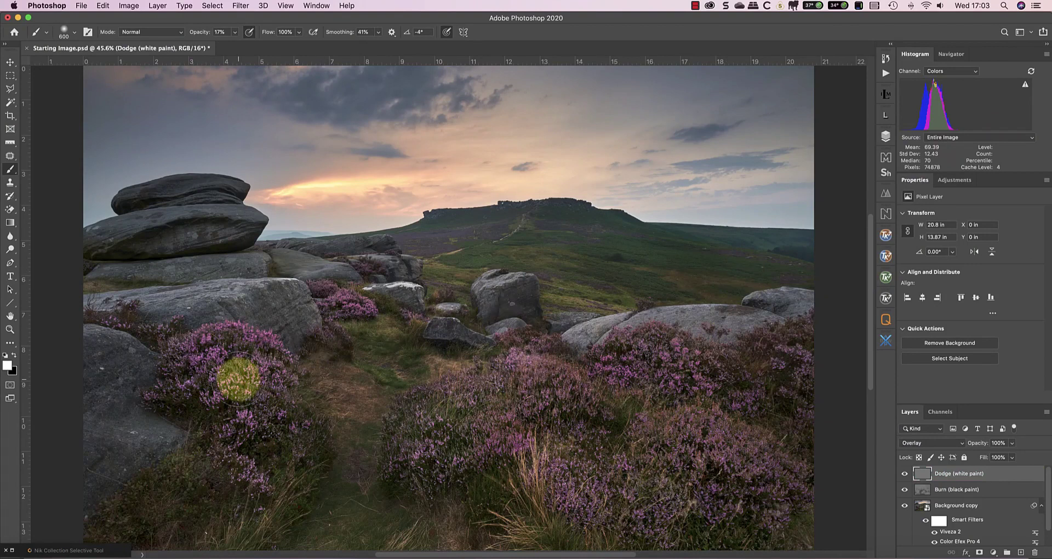
- Brighten the left heather clump in white, then view the left rocks at 100%
mouse_move(238, 379)
mouse_down()
mouse_move(206, 366)
mouse_move(244, 363)
mouse_move(191, 374)
mouse_move(243, 372)
mouse_move(233, 426)
mouse_move(263, 472)
mouse_move(242, 459)
mouse_move(265, 410)
mouse_move(216, 370)
mouse_move(187, 378)
mouse_move(211, 386)
mouse_move(451, 298)
mouse_up()
key(bracketleft)
key(bracketleft)
key(bracketleft)
key(bracketleft)
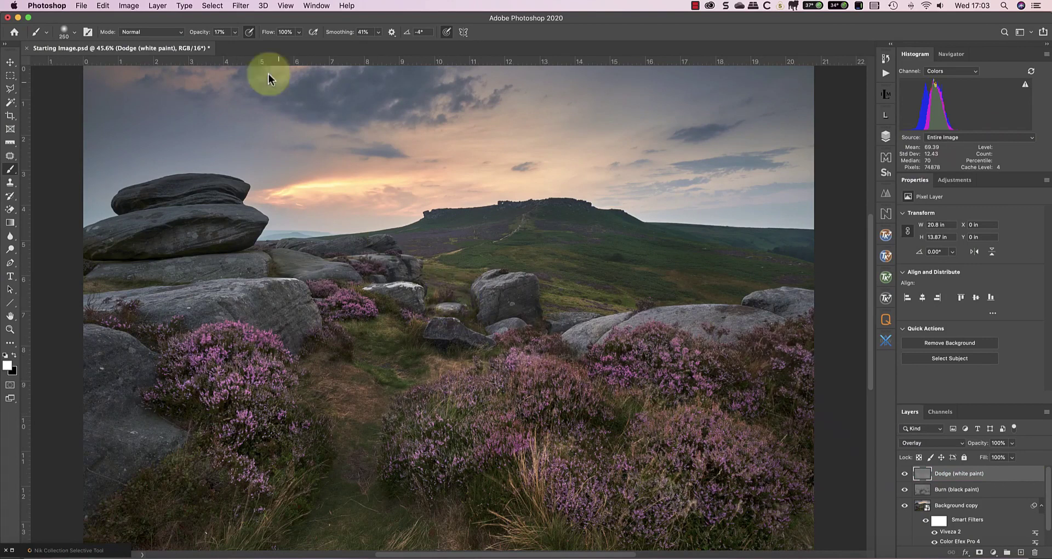
click(10, 328)
click(275, 32)
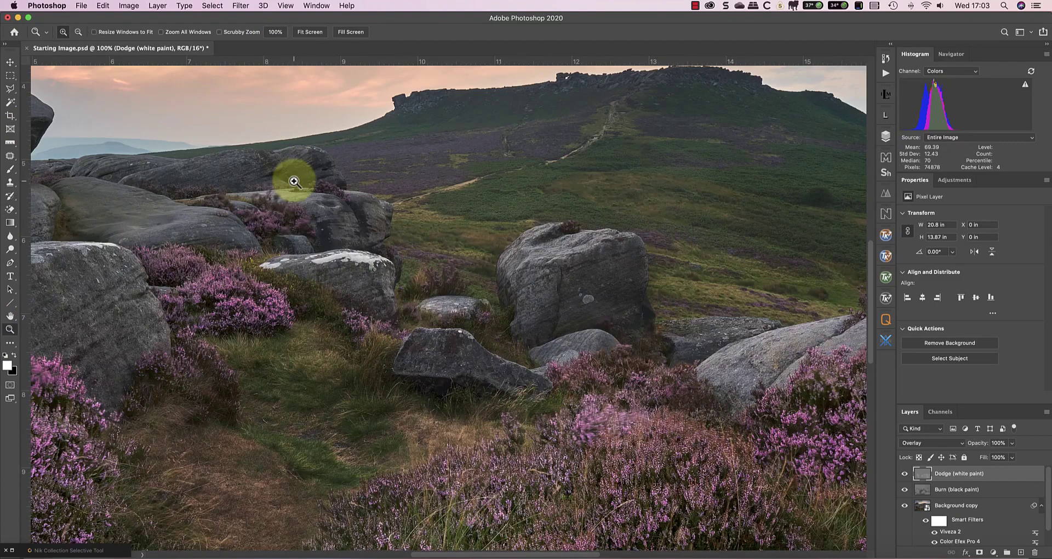
drag(272, 181, 347, 317)
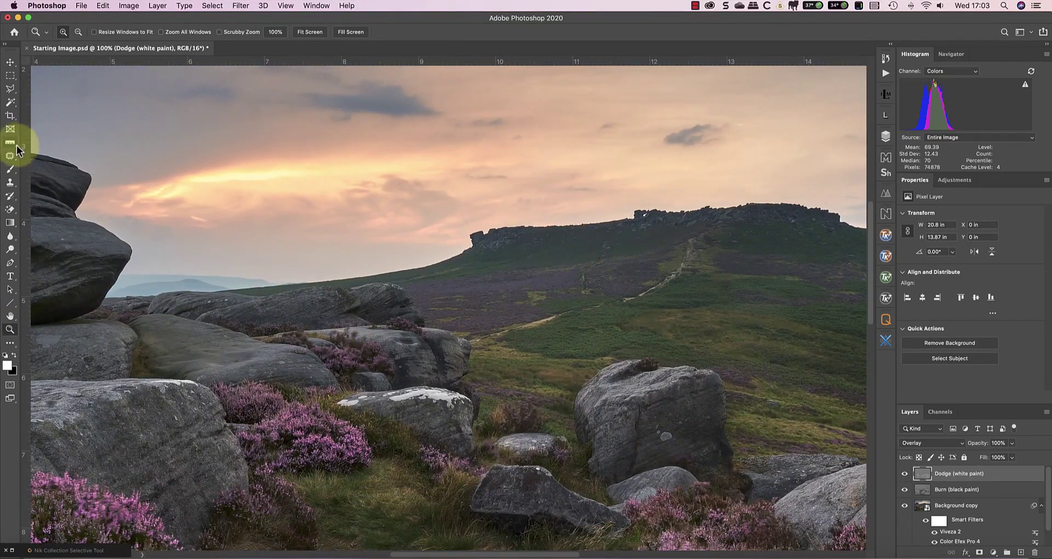
- Brighten the heather beside the middle rocks, then fit the image on screen
click(10, 169)
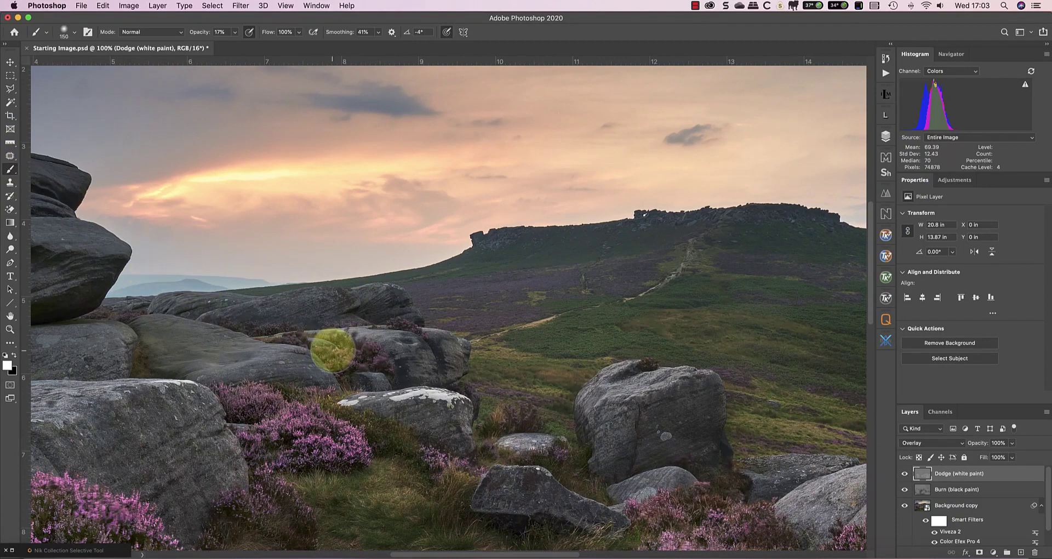
drag(334, 351, 378, 364)
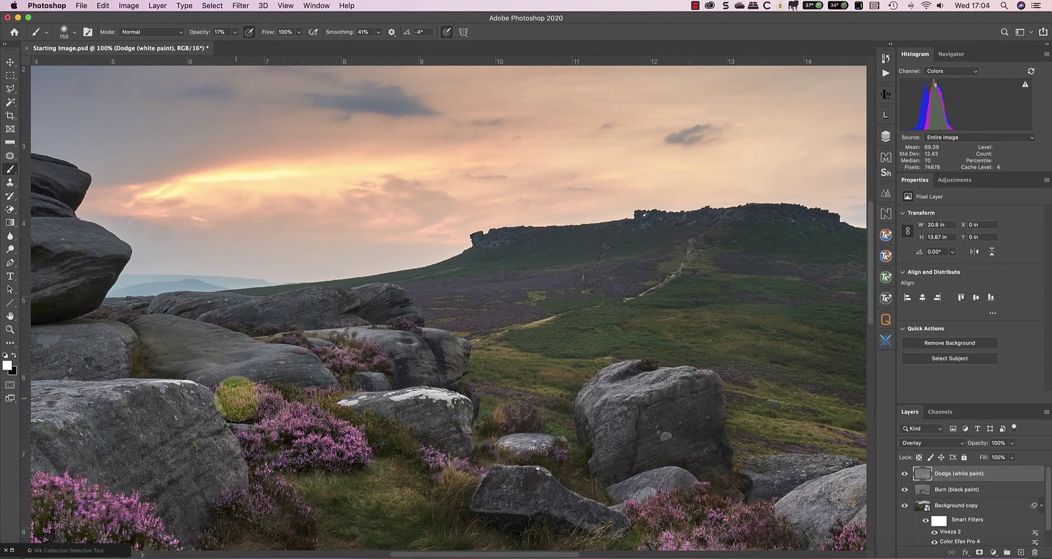
click(10, 328)
click(320, 32)
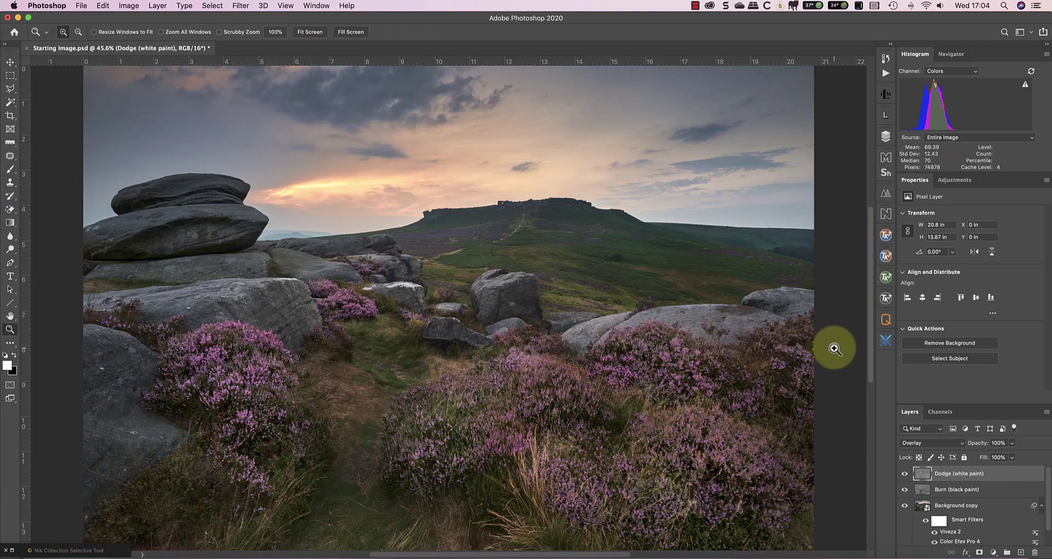
- Clear the selection and add a new top layer named Heather Colour
click(212, 5)
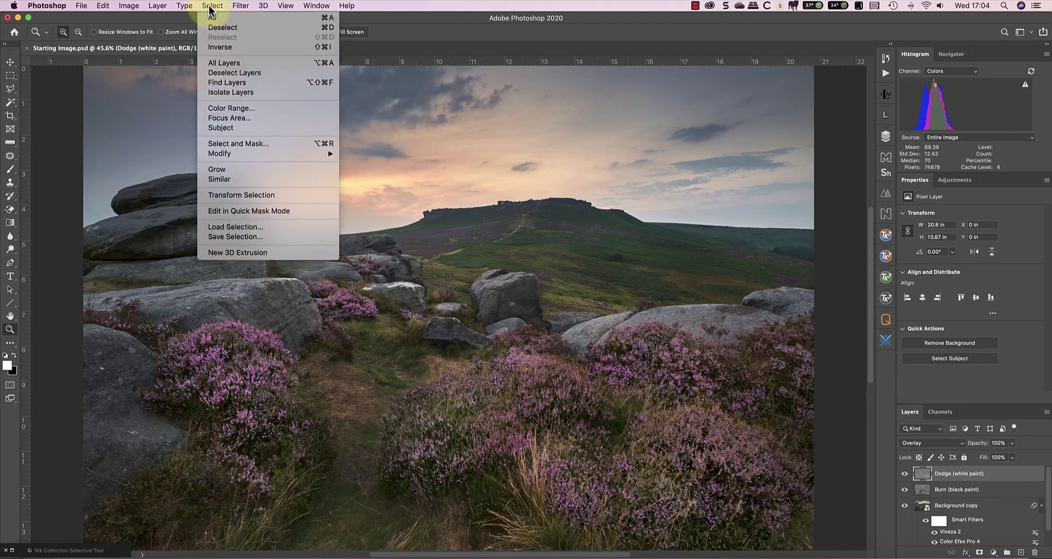
click(222, 31)
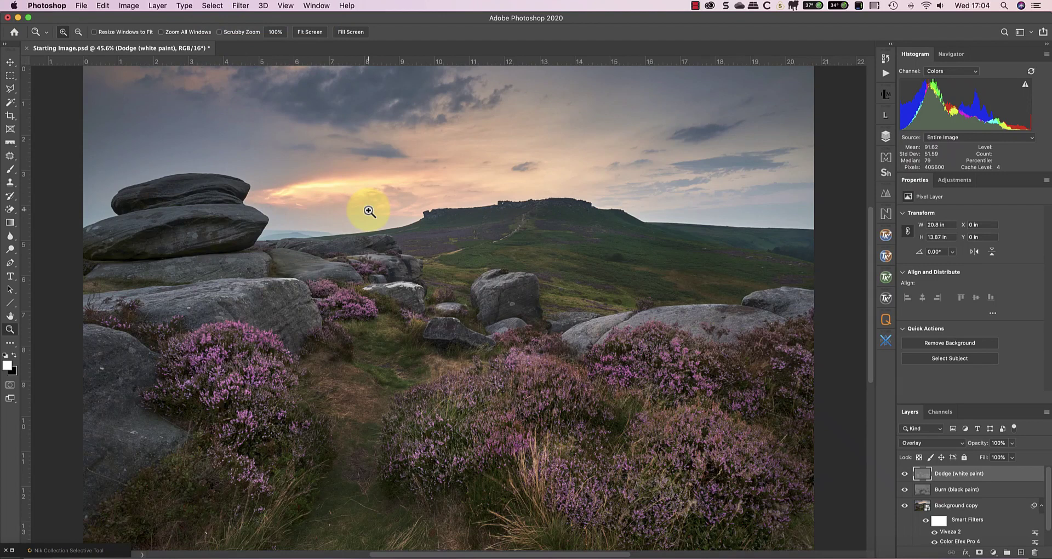
click(157, 6)
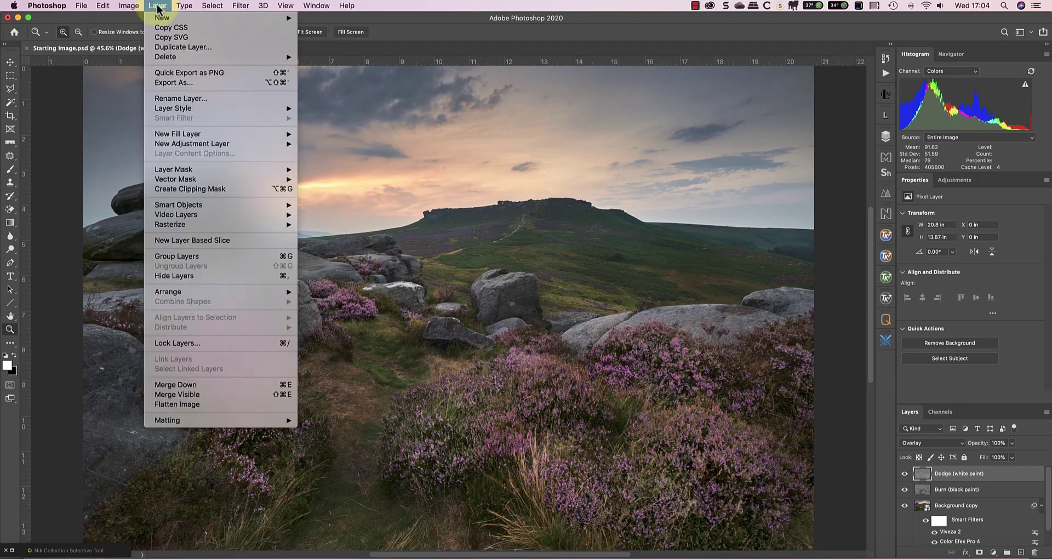
mouse_move(164, 18)
click(317, 21)
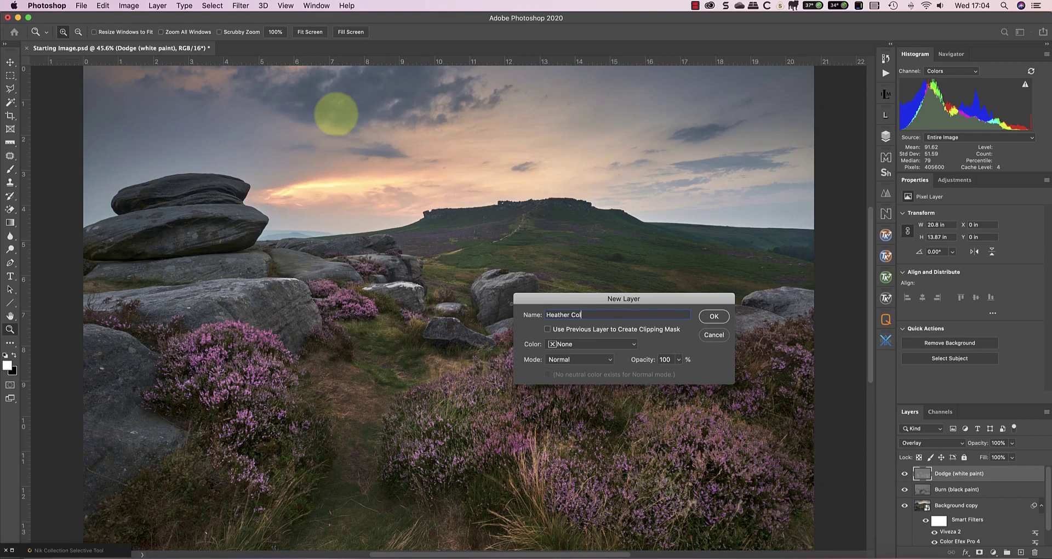
key(Return)
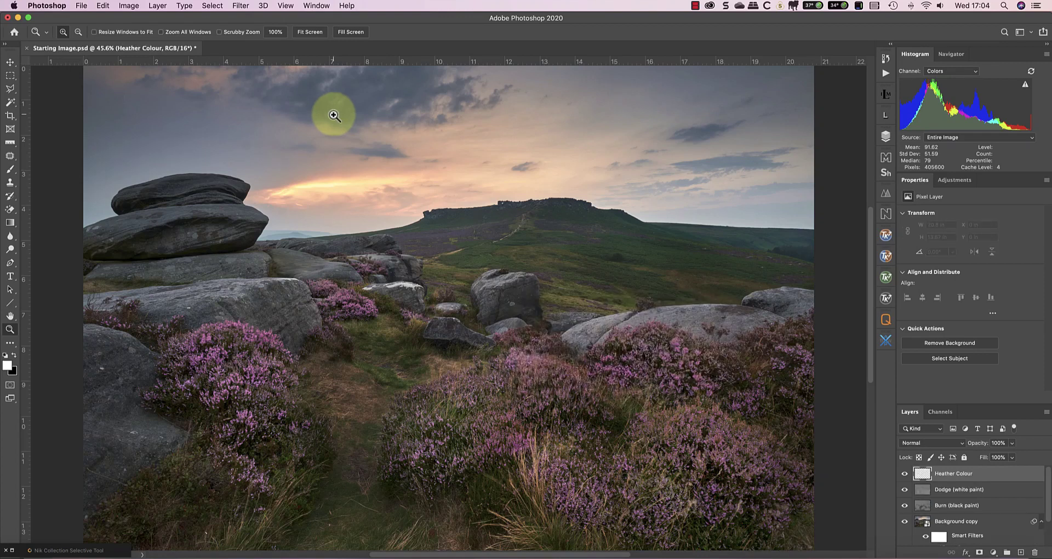
- Sample the heather flowers' purple (#9d578a) at 100% zoom as the foreground colour
click(273, 32)
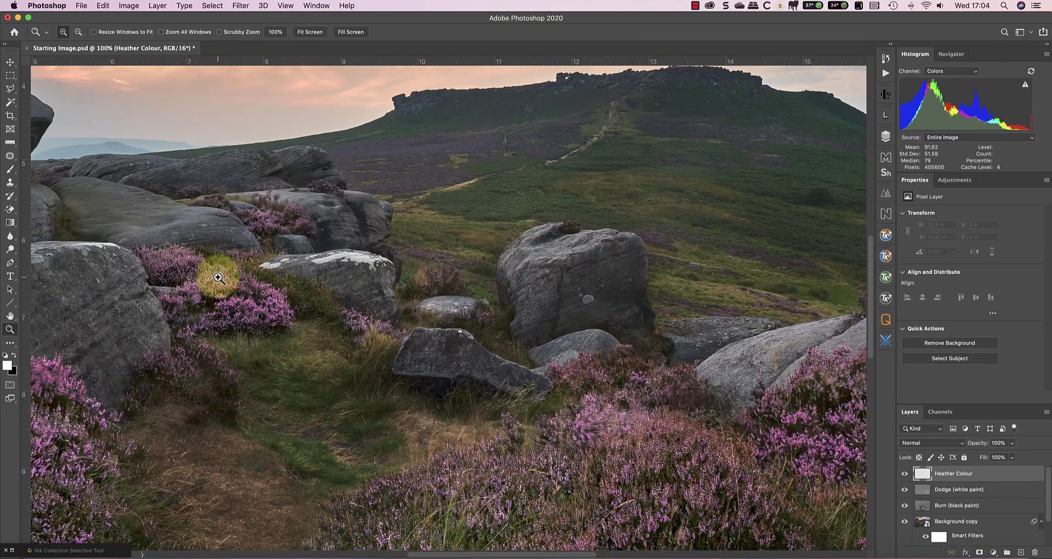
drag(211, 281, 520, 291)
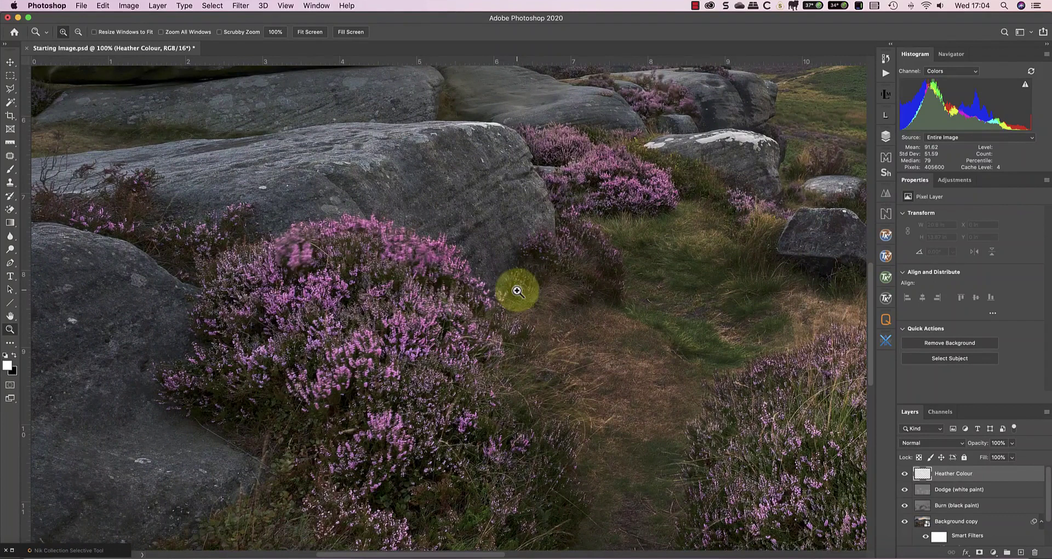
click(8, 366)
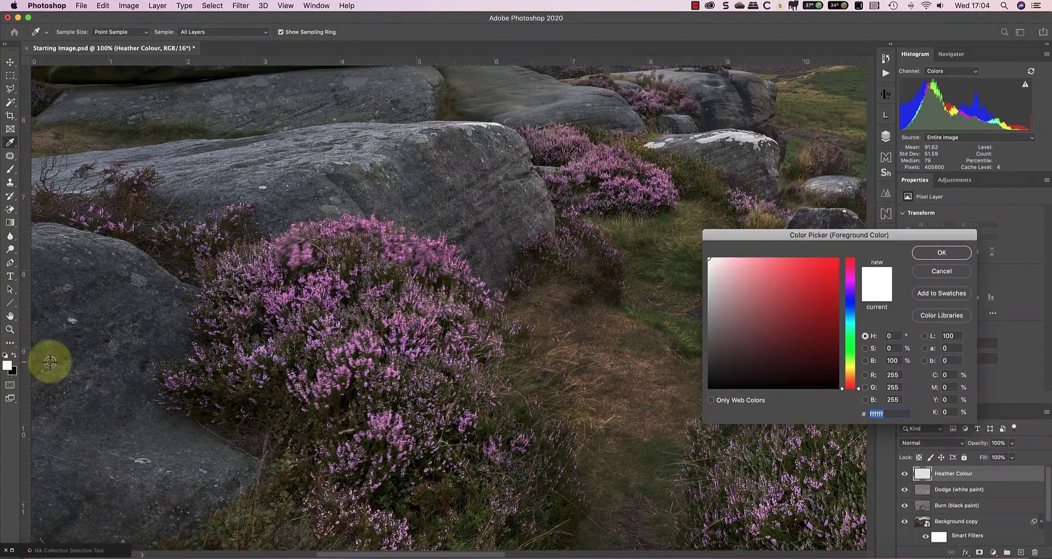
click(317, 294)
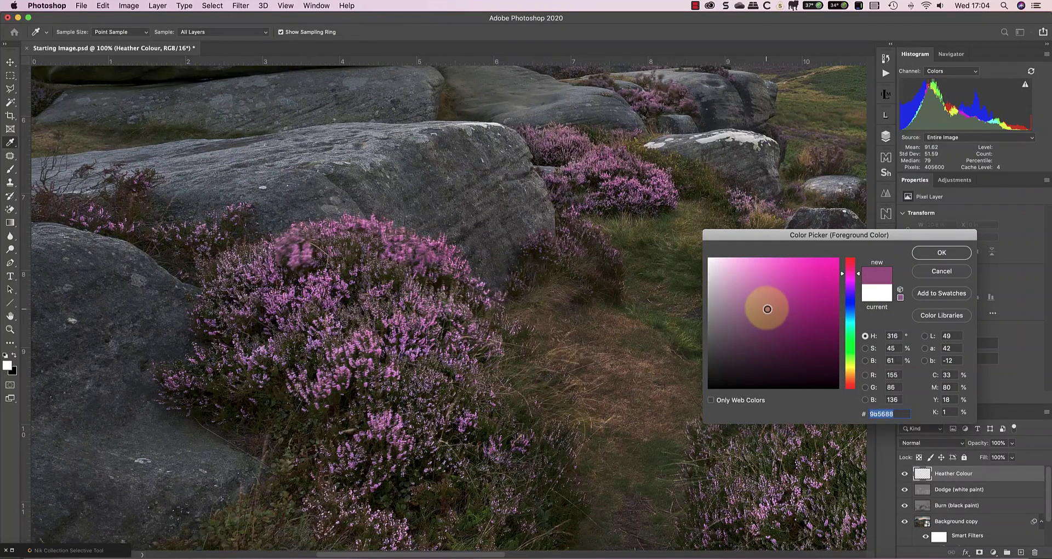
drag(767, 309, 767, 307)
click(940, 252)
key(z)
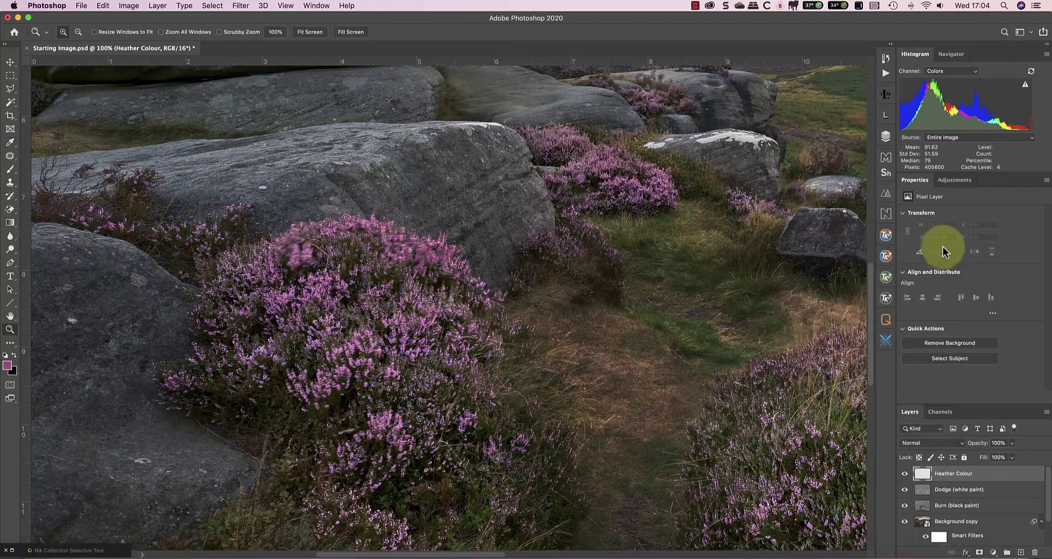
click(311, 32)
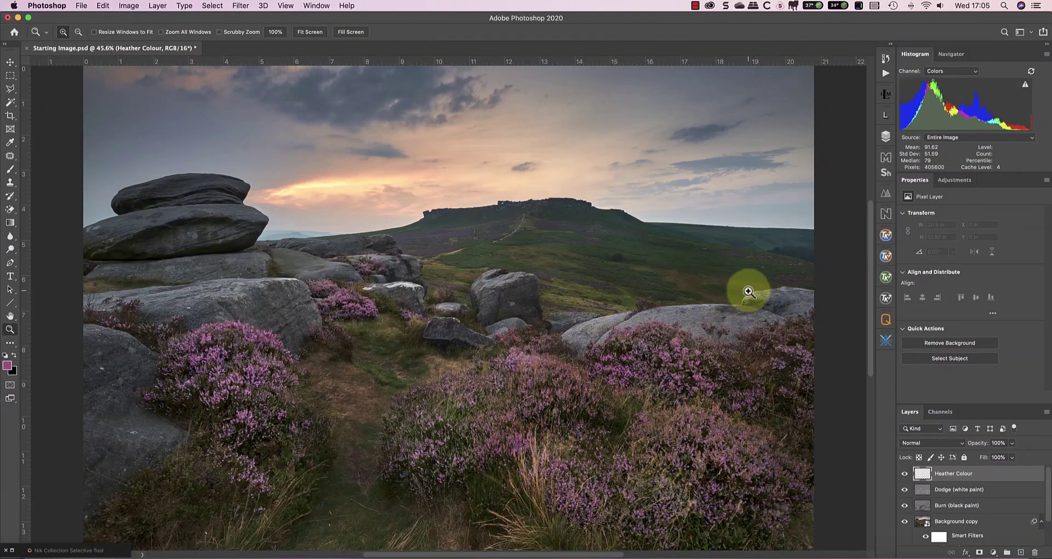
- Pick a lighter Mids mask in RapidMask, brighten it slightly, and load it as a selection
click(885, 278)
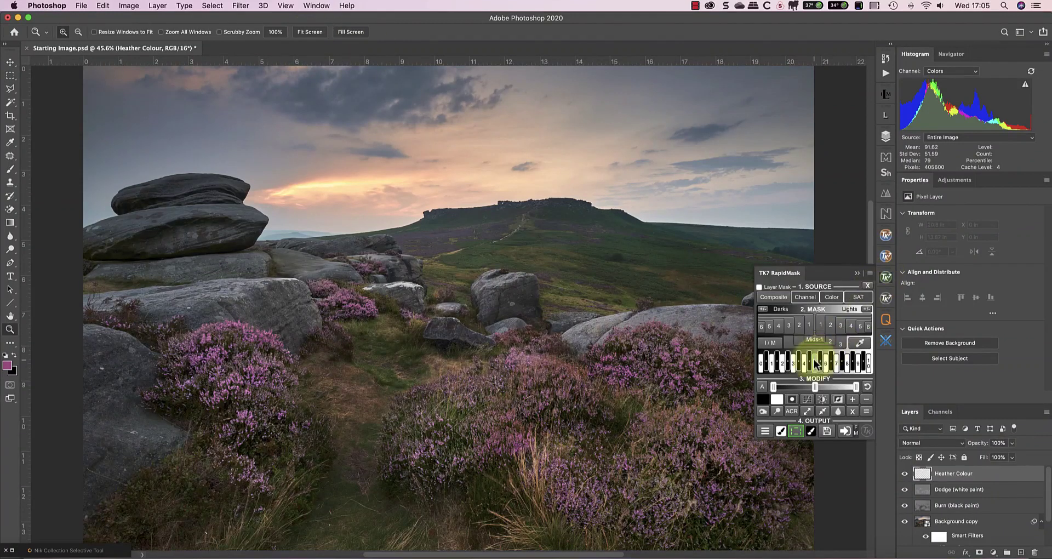
click(810, 363)
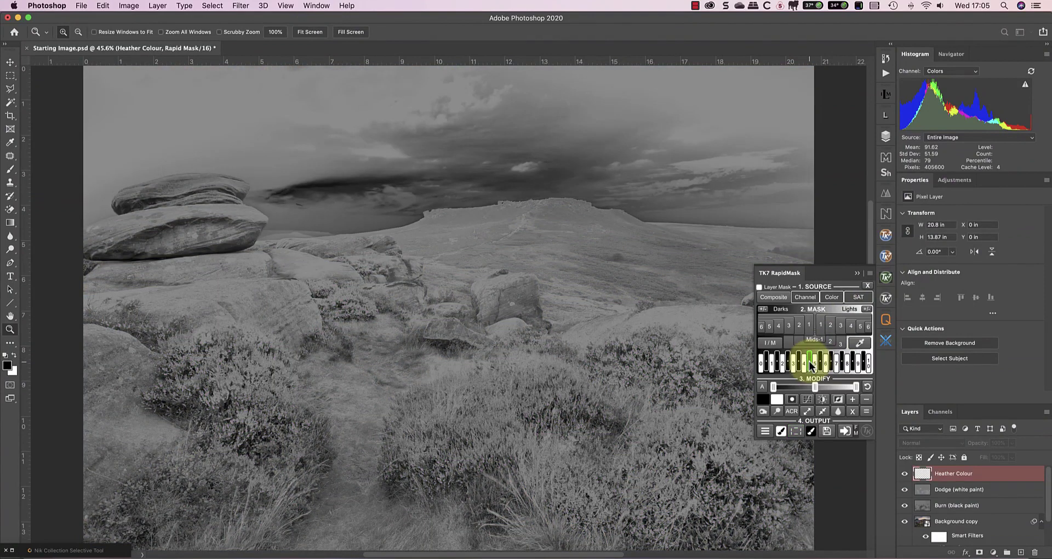
click(805, 364)
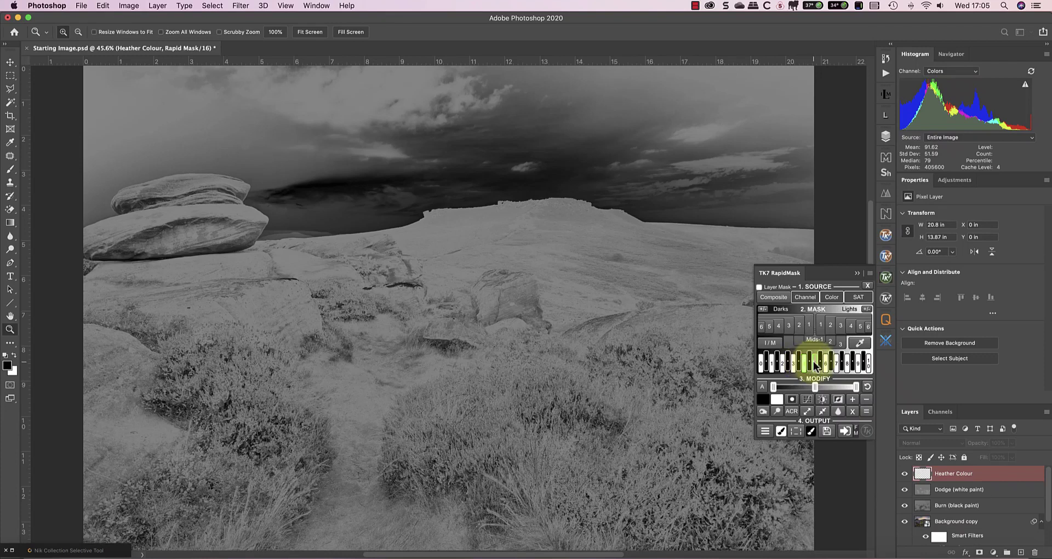
click(812, 363)
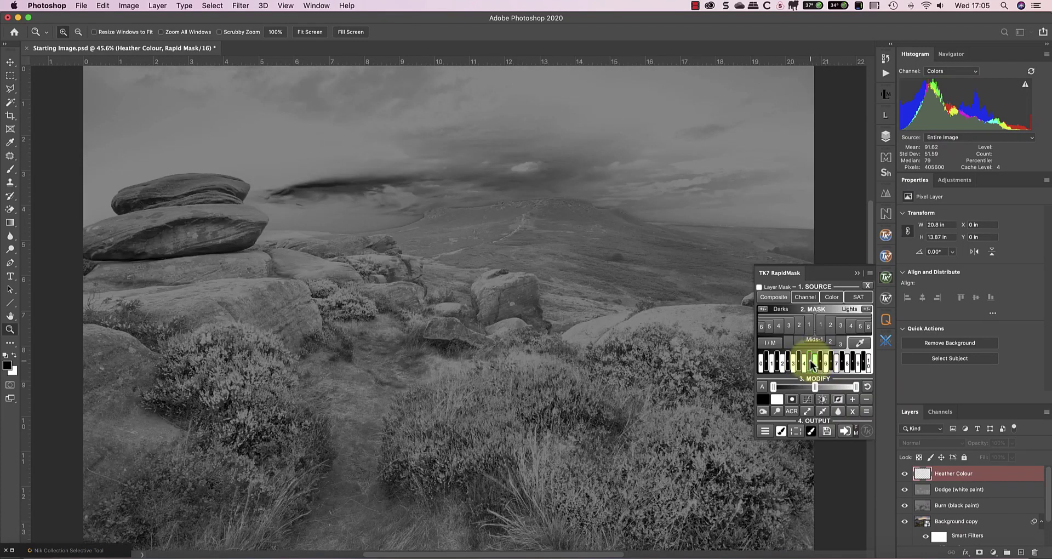
click(810, 364)
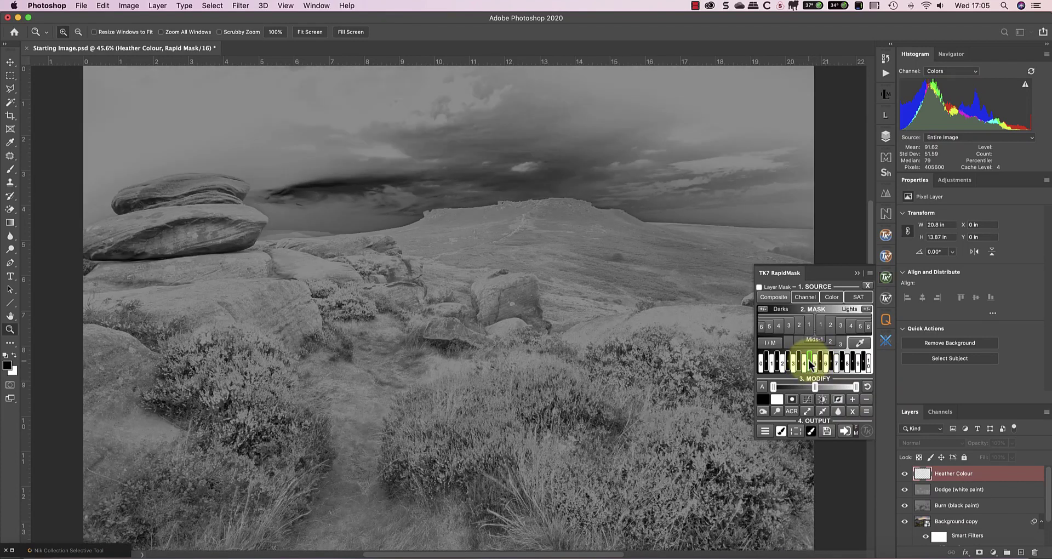
drag(813, 387, 807, 387)
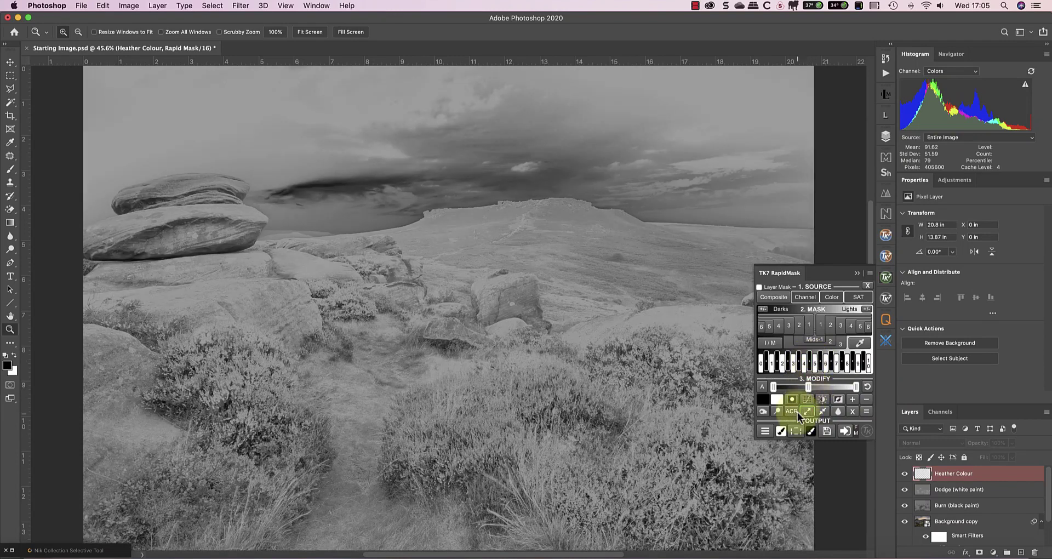
click(794, 432)
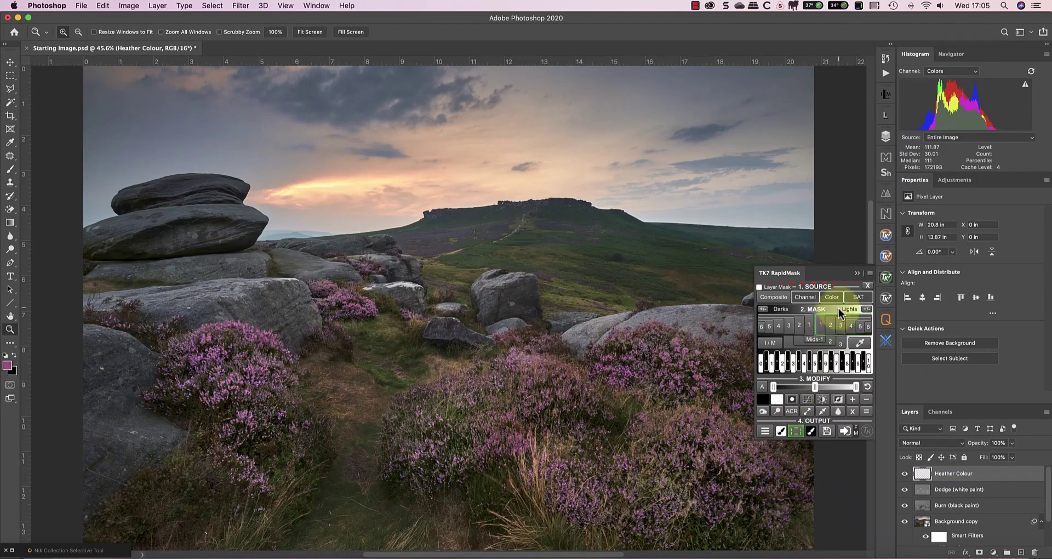
- Paint purple over the left clump and foreground heather with the layer in Vivid Light
click(855, 270)
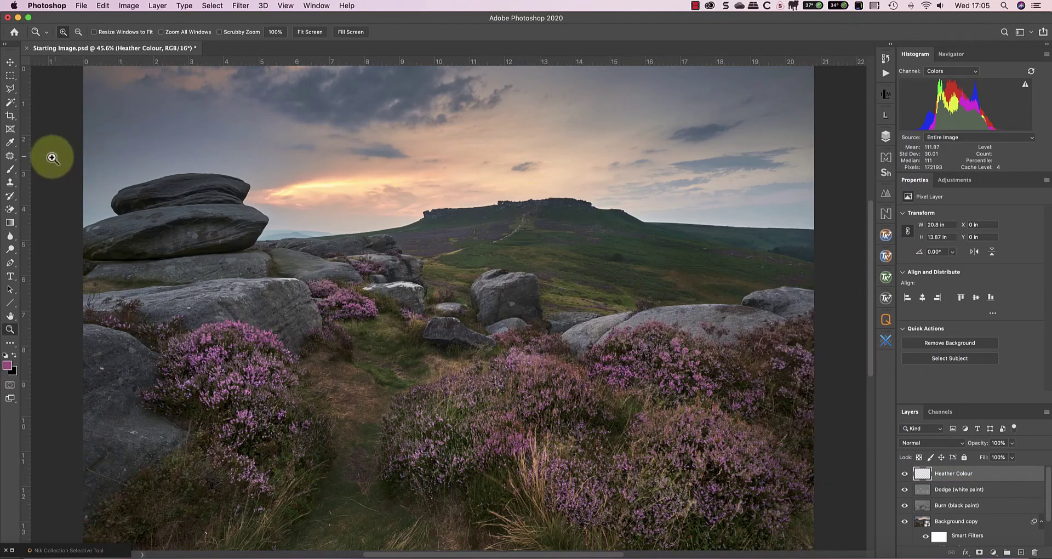
click(11, 169)
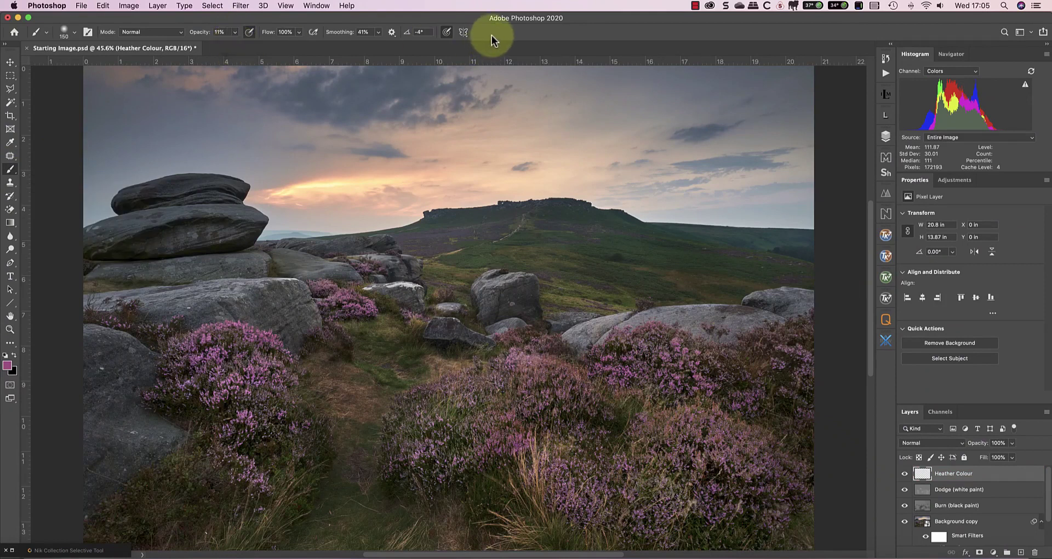
key(bracketright)
key(bracketright)
key(bracketright)
key(bracketright)
key(bracketright)
key(shift+alt+v)
mouse_move(219, 350)
mouse_down()
mouse_move(235, 343)
mouse_move(246, 362)
mouse_move(225, 384)
mouse_move(244, 460)
mouse_move(258, 472)
mouse_move(283, 427)
mouse_move(181, 389)
mouse_up()
key(bracketleft)
key(bracketleft)
key(bracketleft)
key(bracketleft)
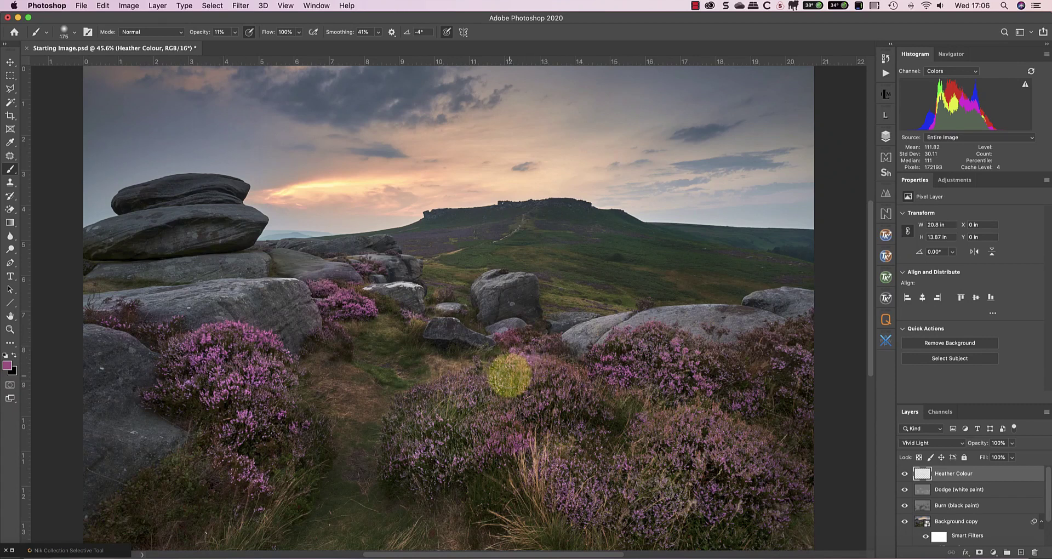
key(bracketright)
key(bracketright)
key(bracketright)
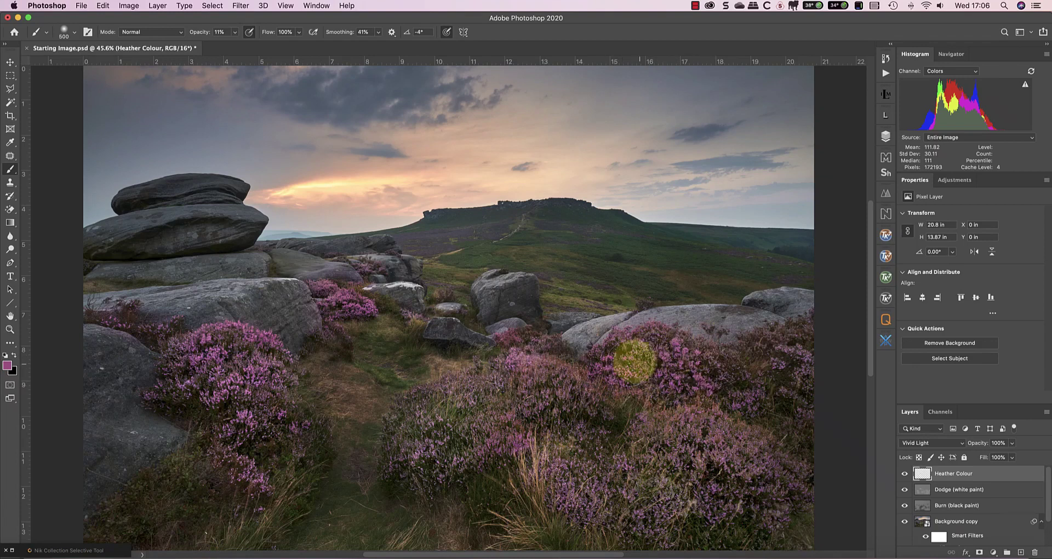
mouse_move(549, 386)
mouse_down()
mouse_move(526, 374)
mouse_move(515, 433)
mouse_move(455, 458)
mouse_up()
key(bracketleft)
key(bracketleft)
key(bracketleft)
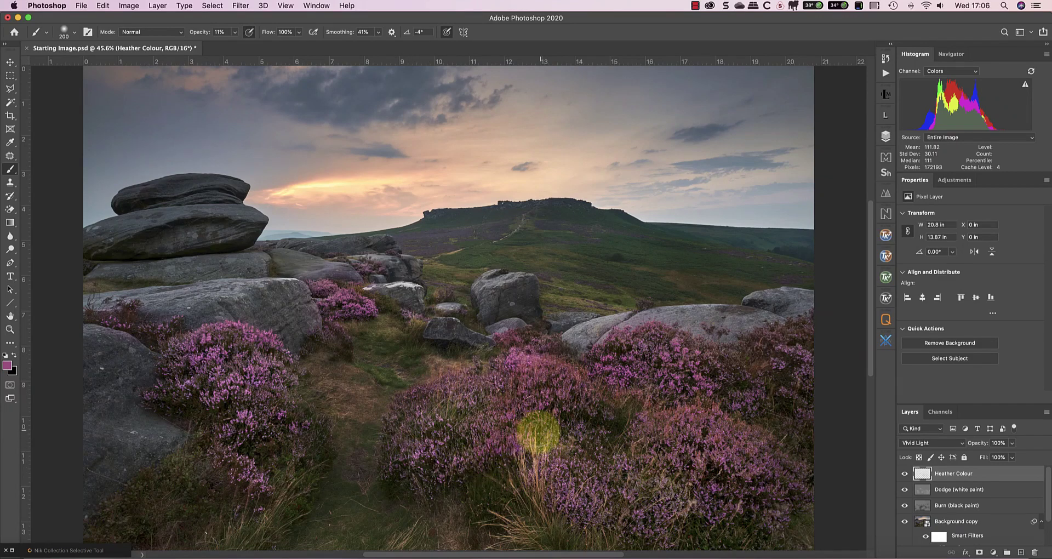
- Set Heather Colour opacity to 86%, comparing it on and off, then deselect
click(904, 473)
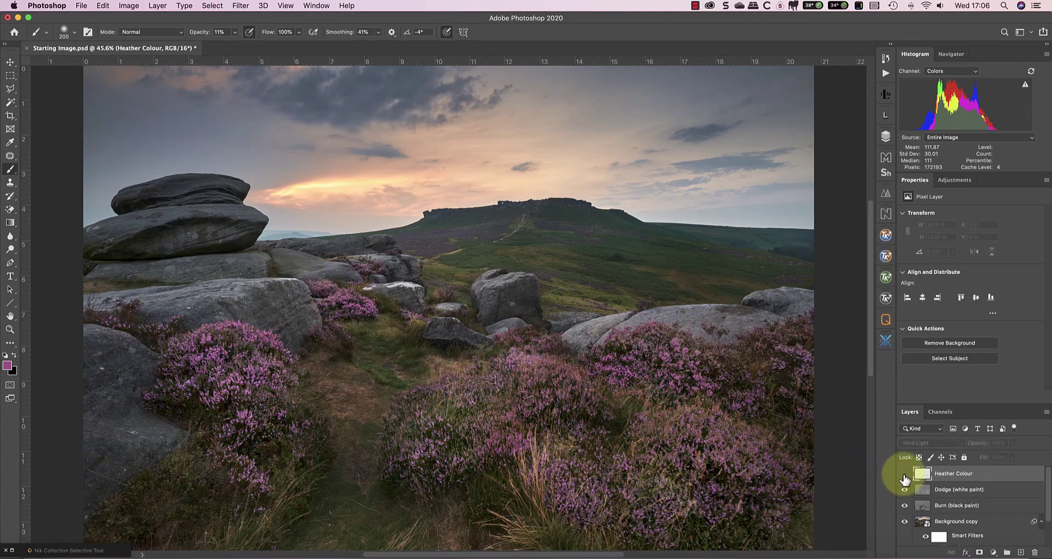
click(904, 474)
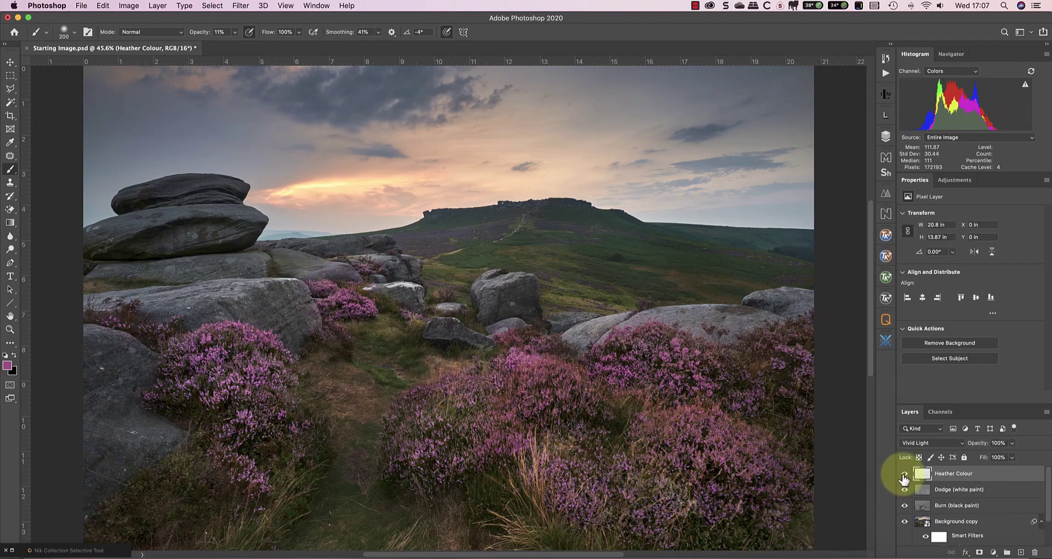
click(1012, 443)
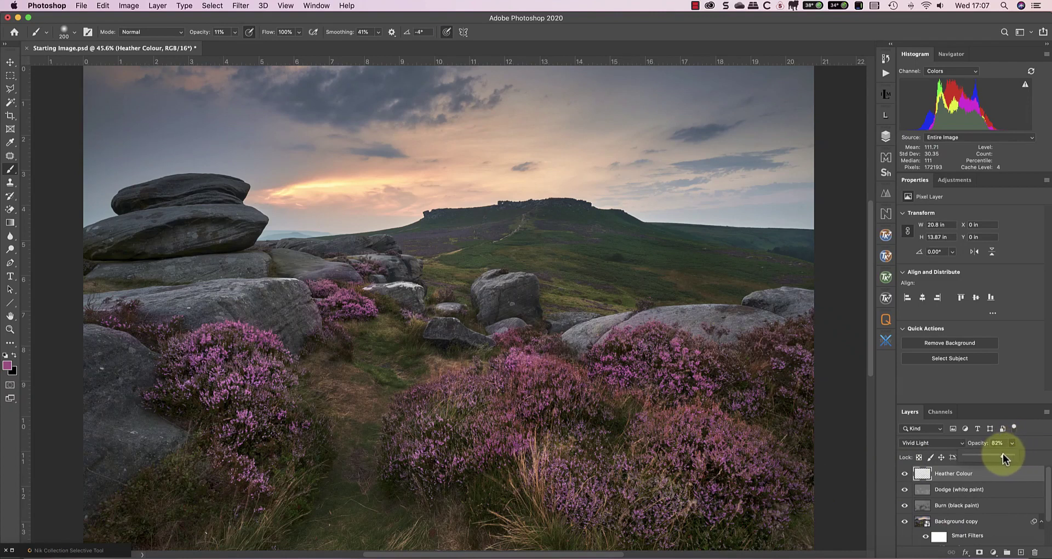
drag(1003, 453, 1006, 454)
click(904, 473)
click(904, 475)
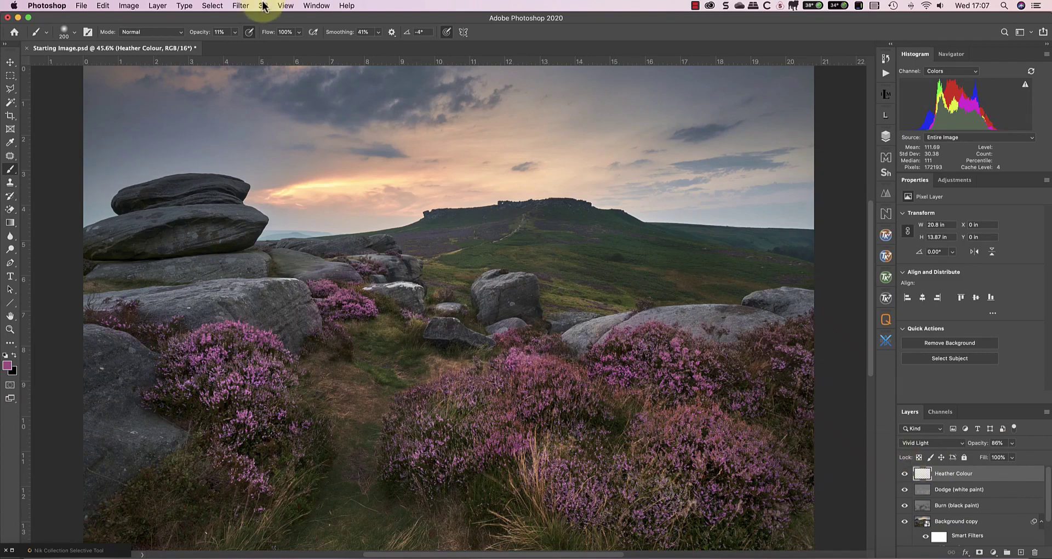
click(215, 7)
click(217, 28)
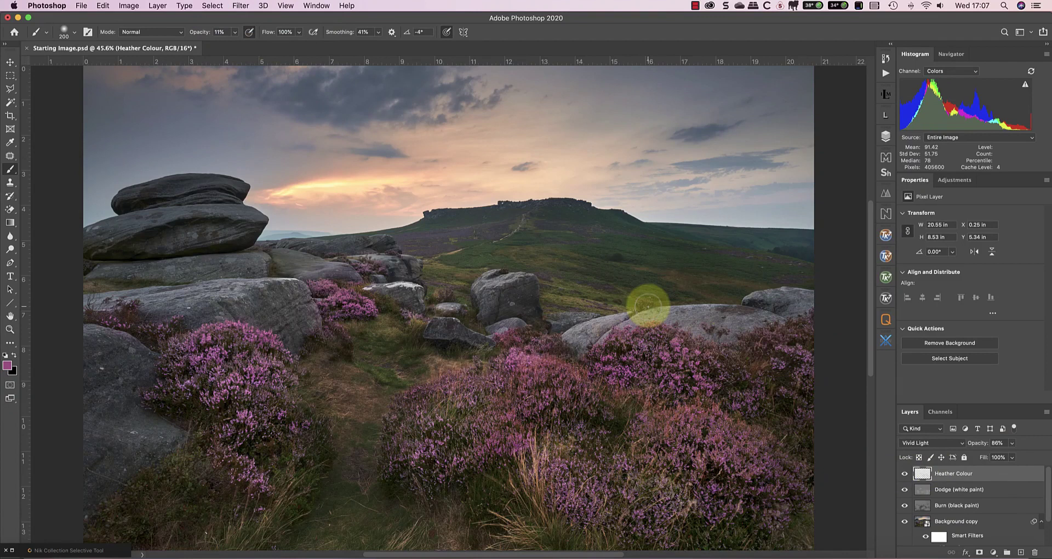
- Run a Wow! Quick Decomposition at 26 px radius into High and Low Frequency layers
click(888, 141)
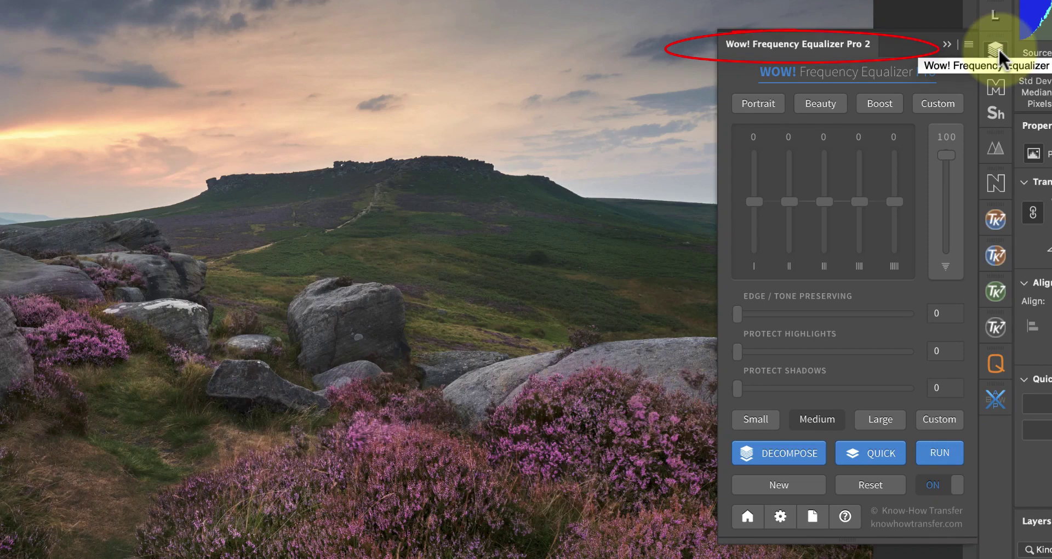
click(864, 456)
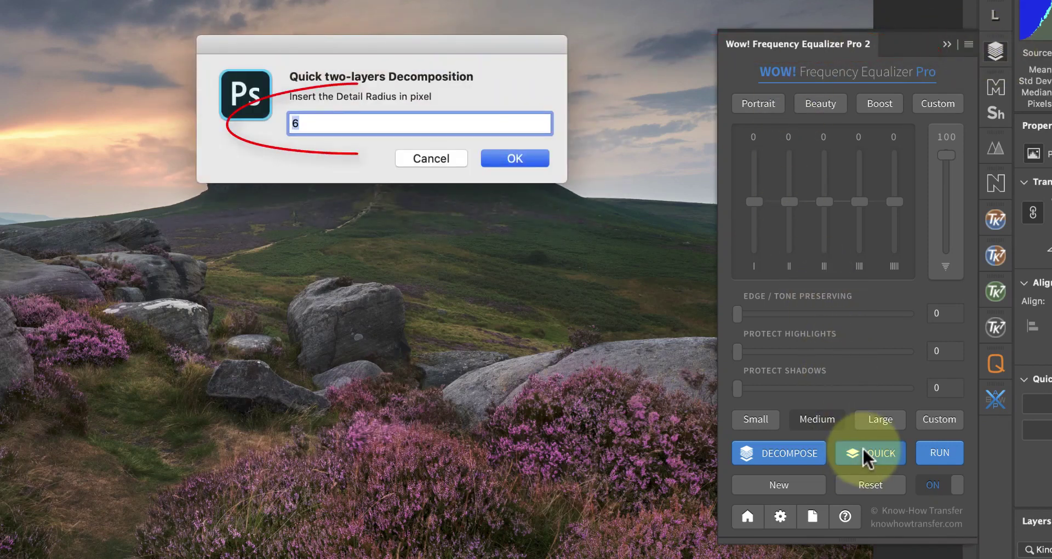
text(26)
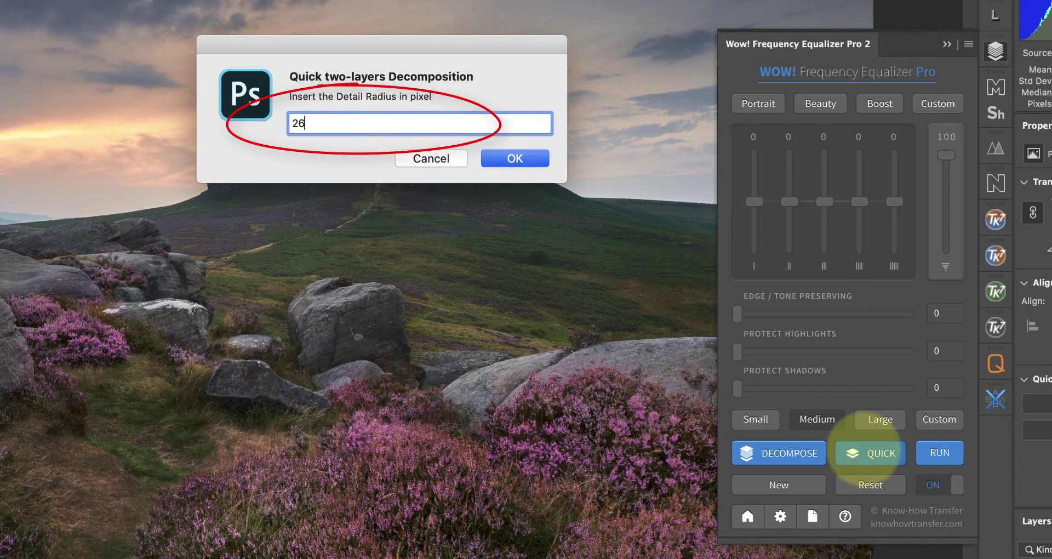
click(515, 158)
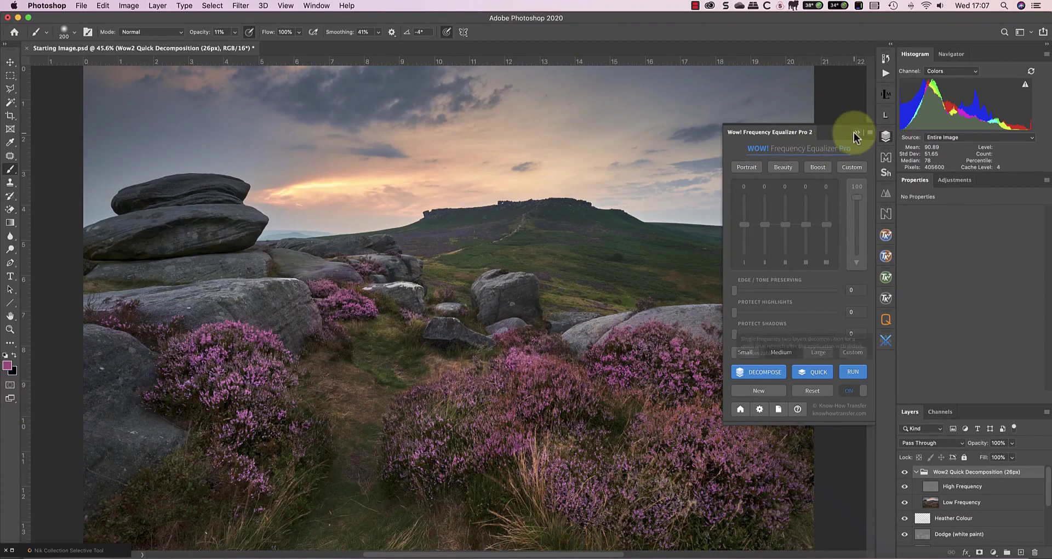
click(854, 132)
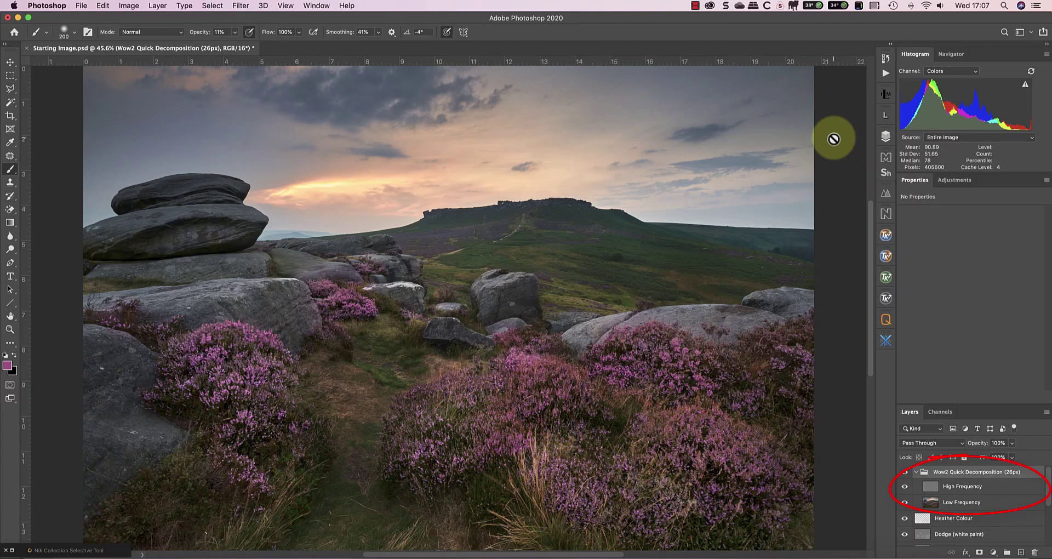
- Lower the High Frequency layer's opacity to 85%
click(959, 487)
click(1011, 444)
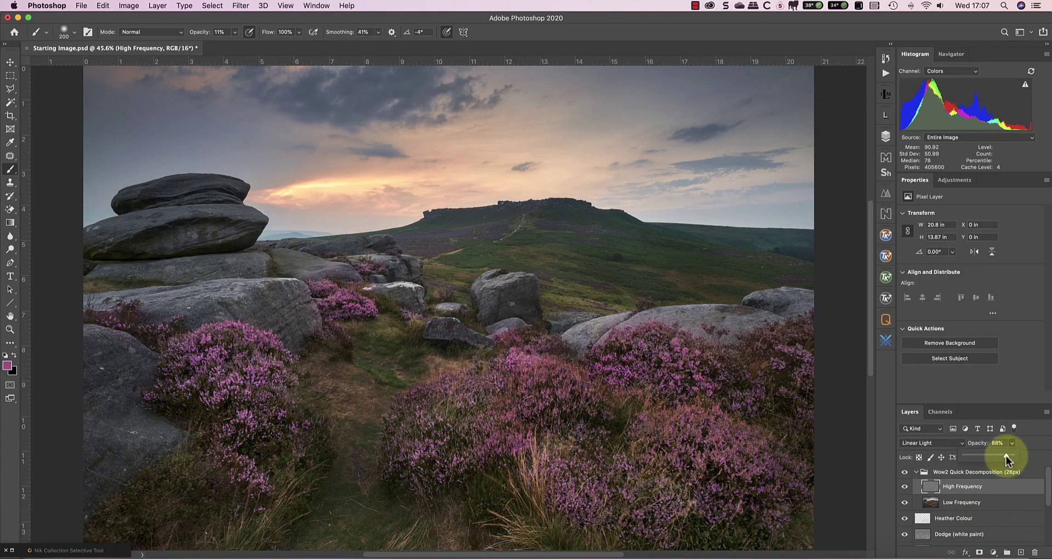
mouse_move(1006, 455)
mouse_down()
mouse_move(967, 454)
mouse_move(1003, 455)
mouse_up()
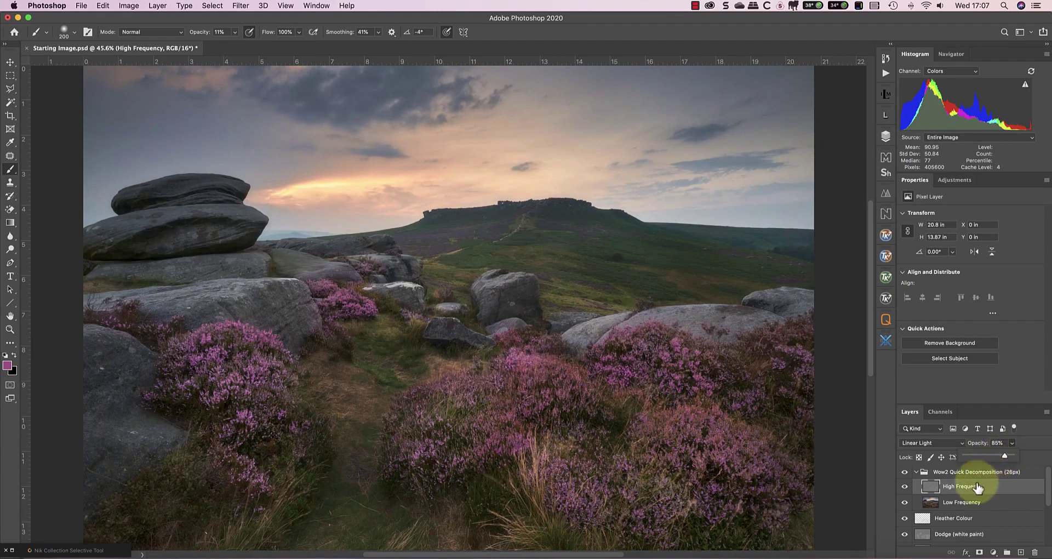
- Duplicate Low Frequency and blend the copy in Soft Light at 30%
click(961, 503)
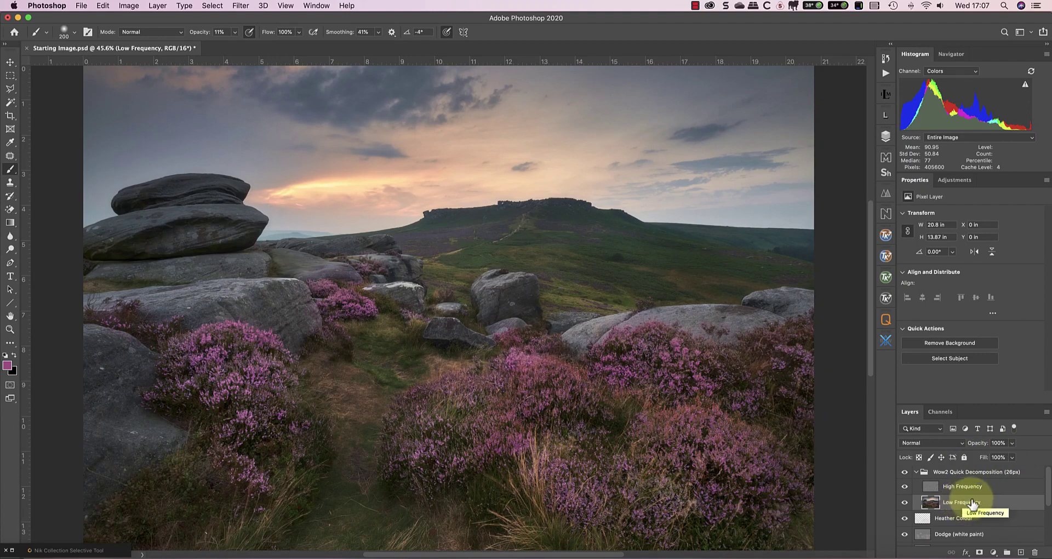
right_click(973, 500)
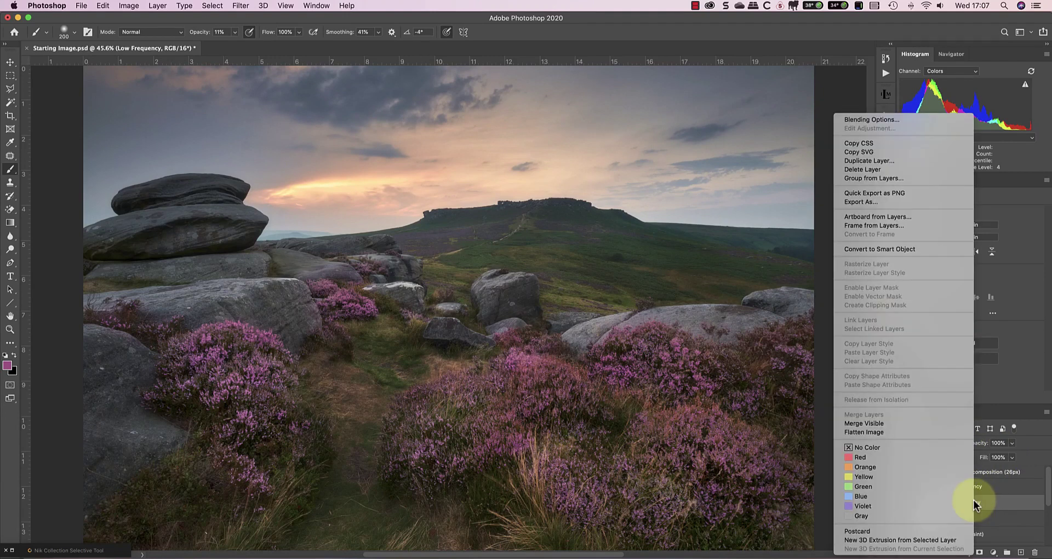
click(875, 161)
click(787, 445)
click(1012, 445)
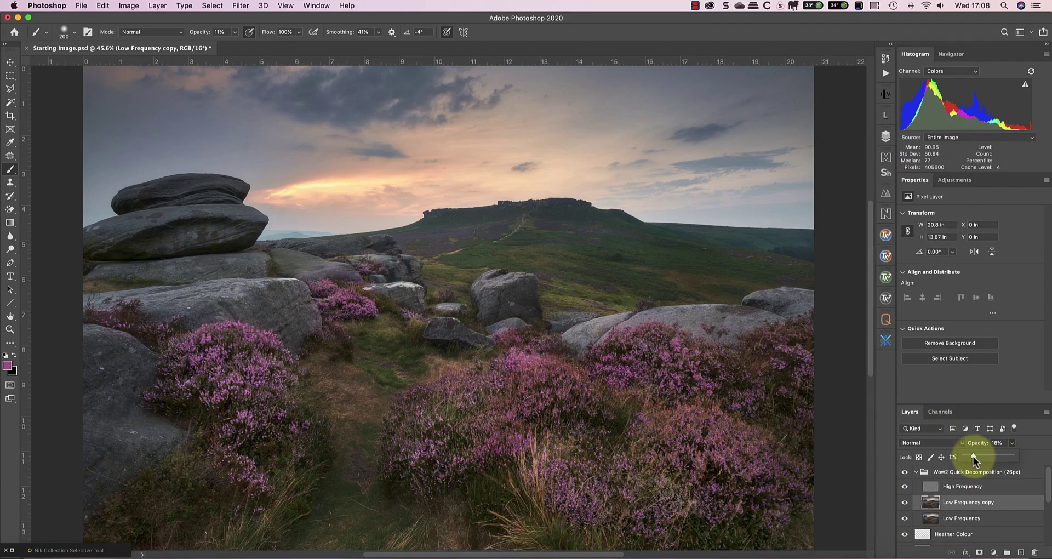
click(946, 443)
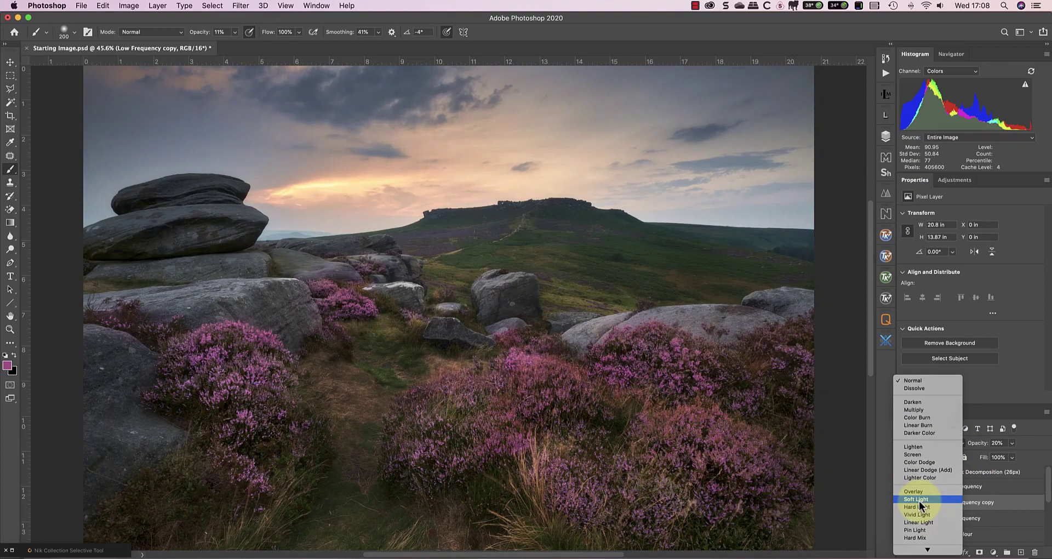
click(919, 499)
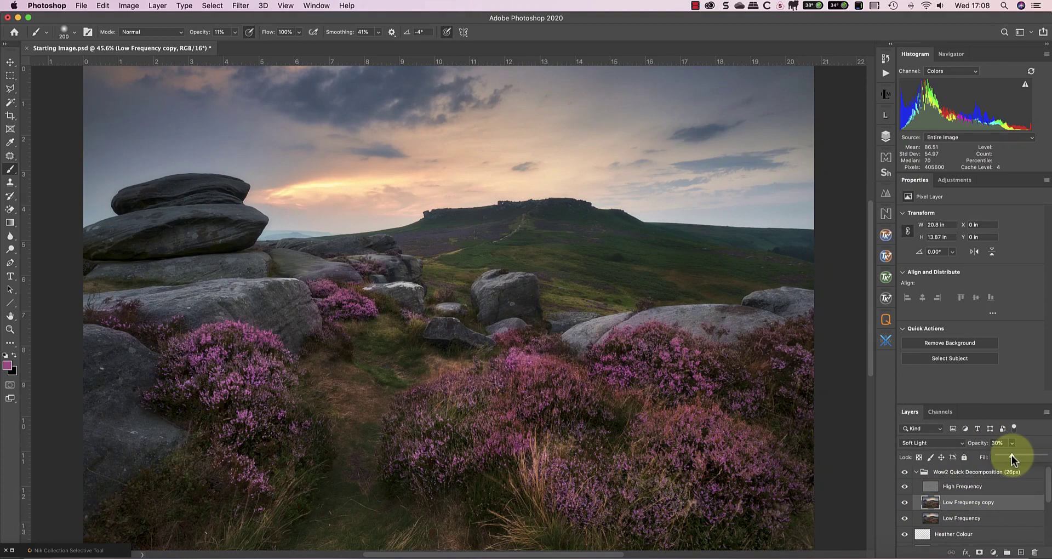
- Give the Wow2 Quick Decomposition group a darker-tones RapidMask luminosity layer mask
click(965, 476)
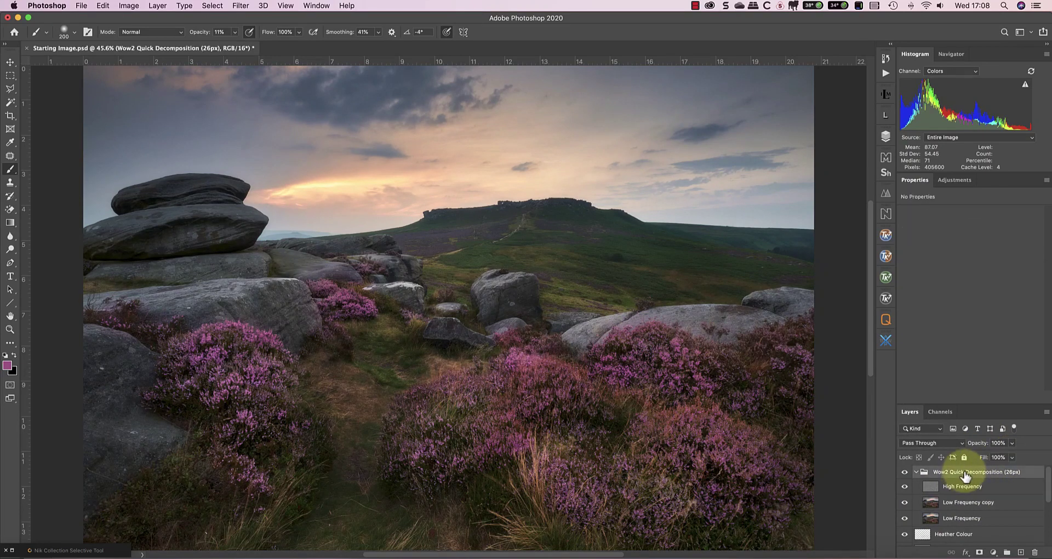
click(886, 276)
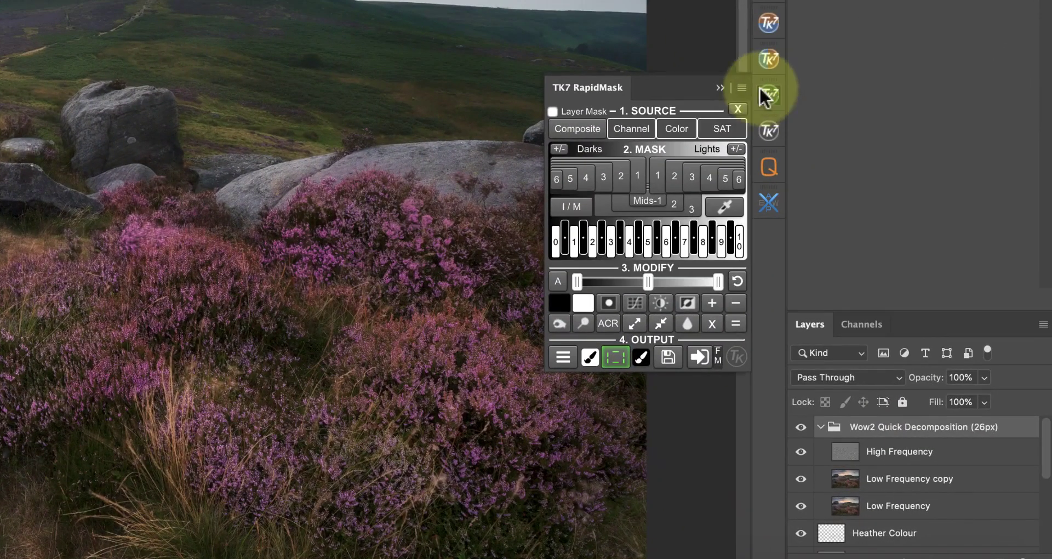
click(552, 111)
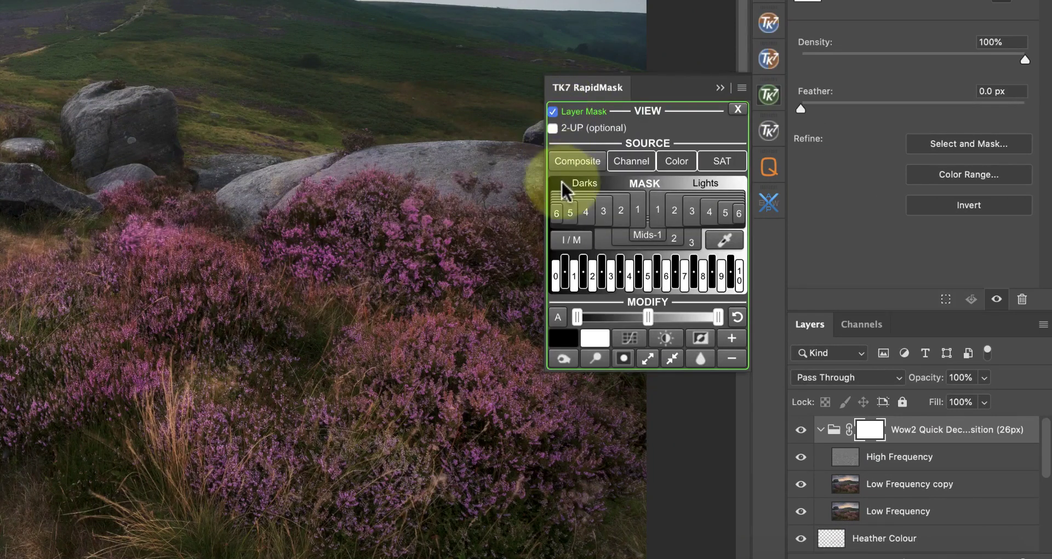
click(591, 209)
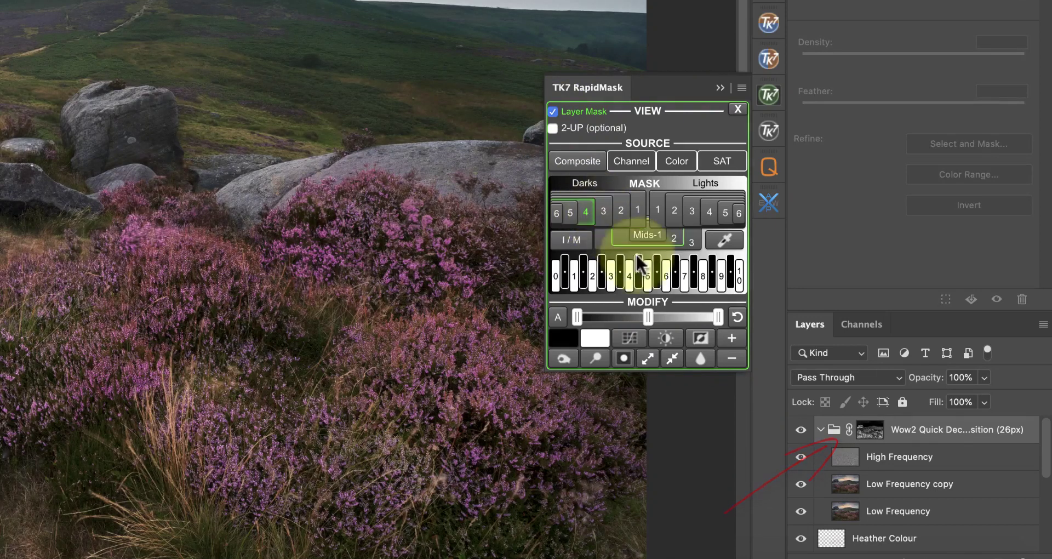
click(700, 339)
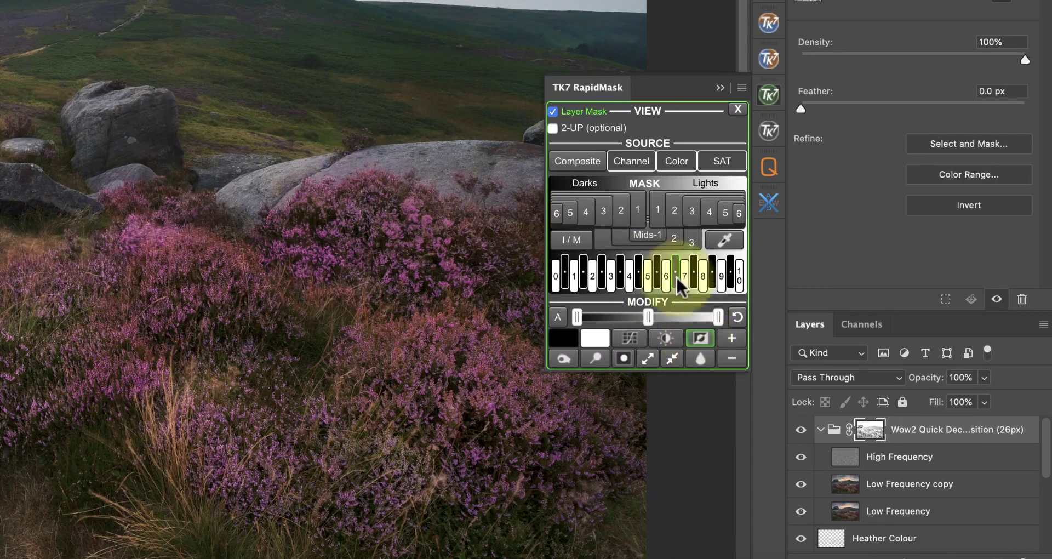
click(553, 112)
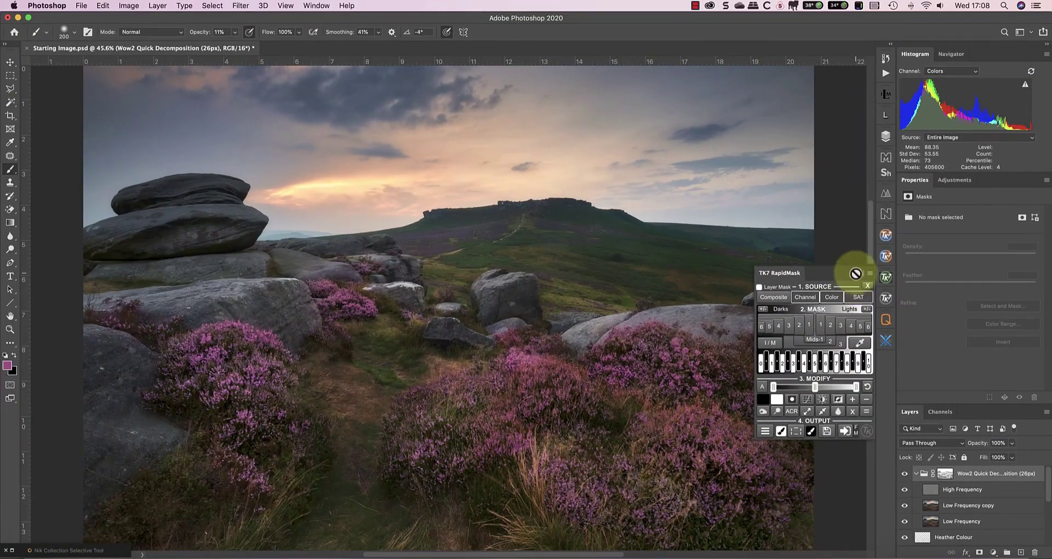
- Collapse the RapidMask panel, set black as the foreground colour, and target the group's layer mask
click(788, 180)
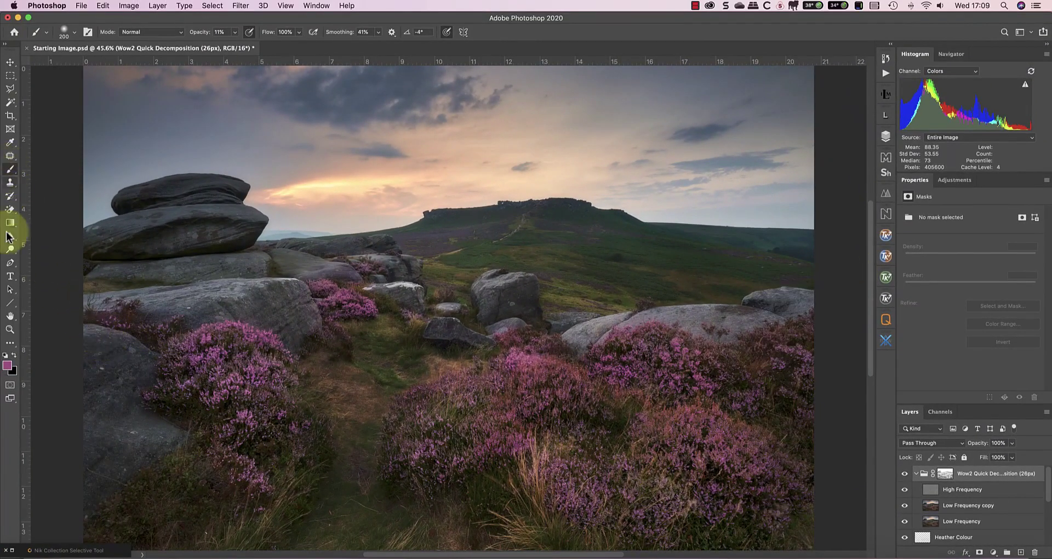
click(13, 355)
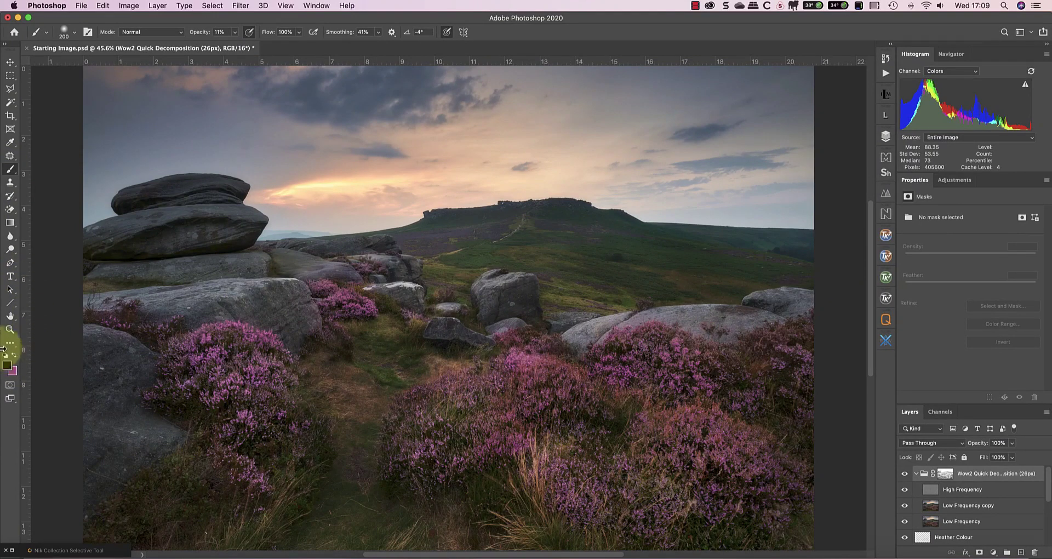
click(943, 474)
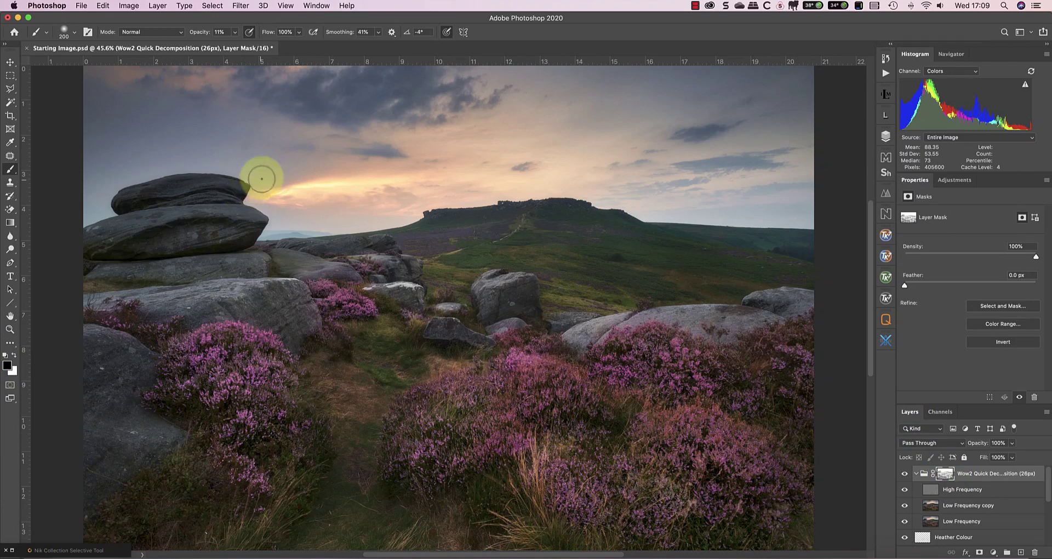
- Set the brush to size 700 at 35% opacity, then swap the painting colour to white
key(bracketright)
key(bracketright)
key(bracketright)
key(bracketright)
key(bracketright)
key(bracketright)
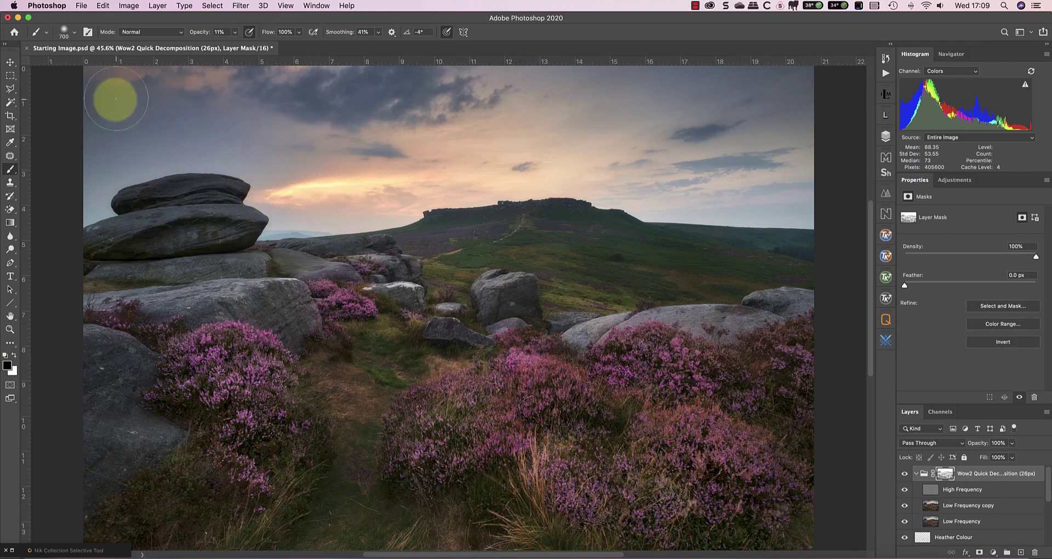
click(235, 31)
drag(235, 49, 247, 42)
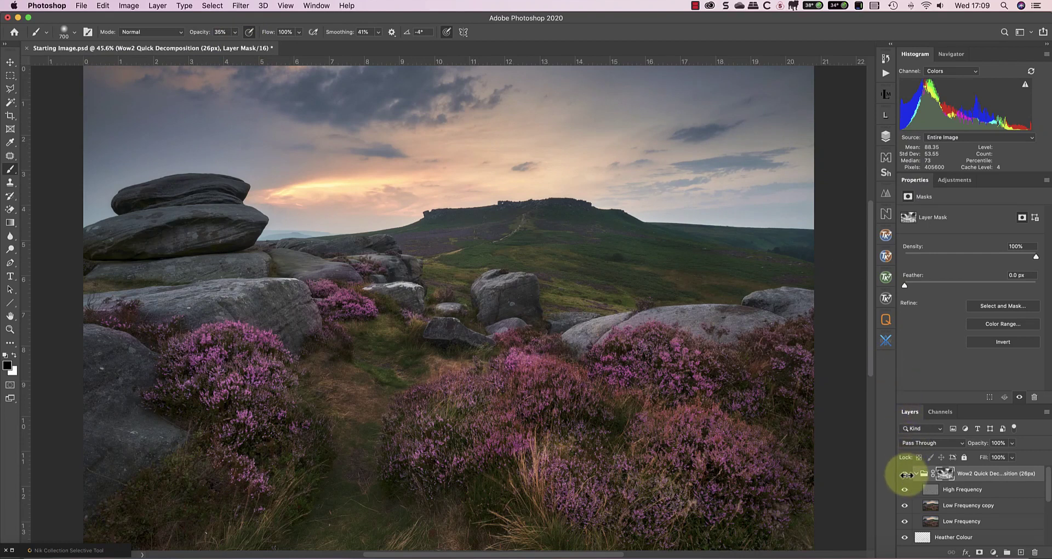
key(x)
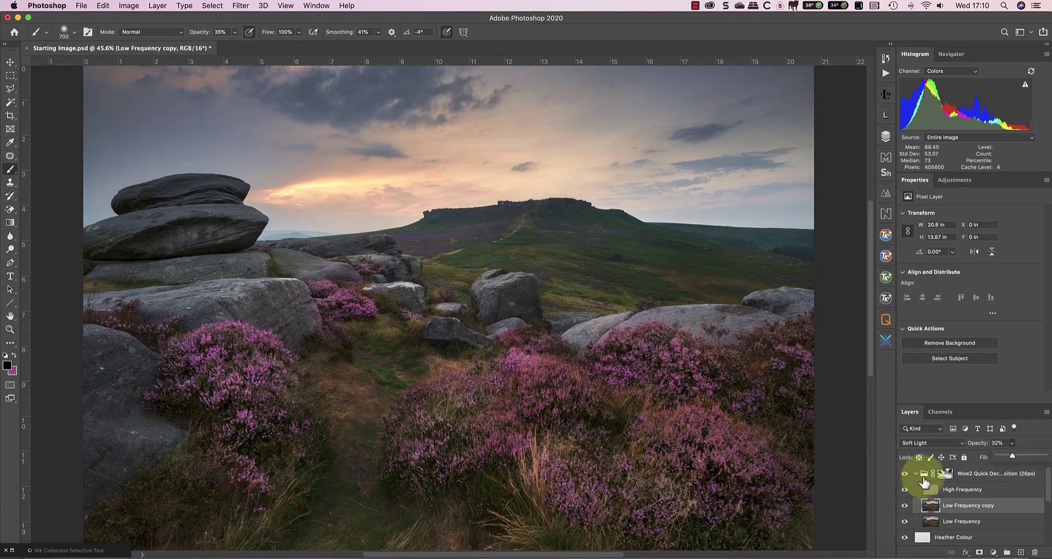
- Gather all the editing layers above Background into Group 1
scroll(985, 485, down, 5)
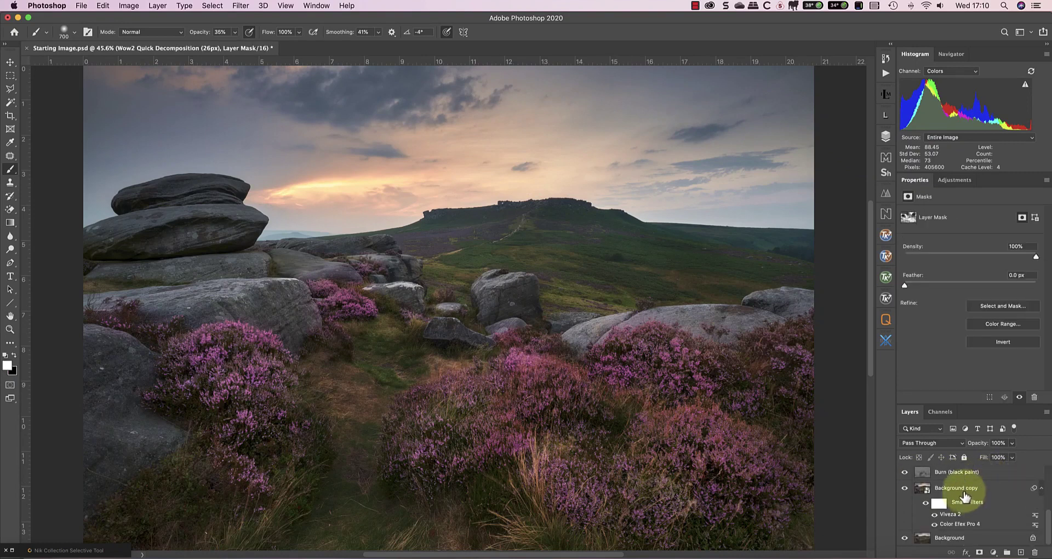
shift+click(965, 493)
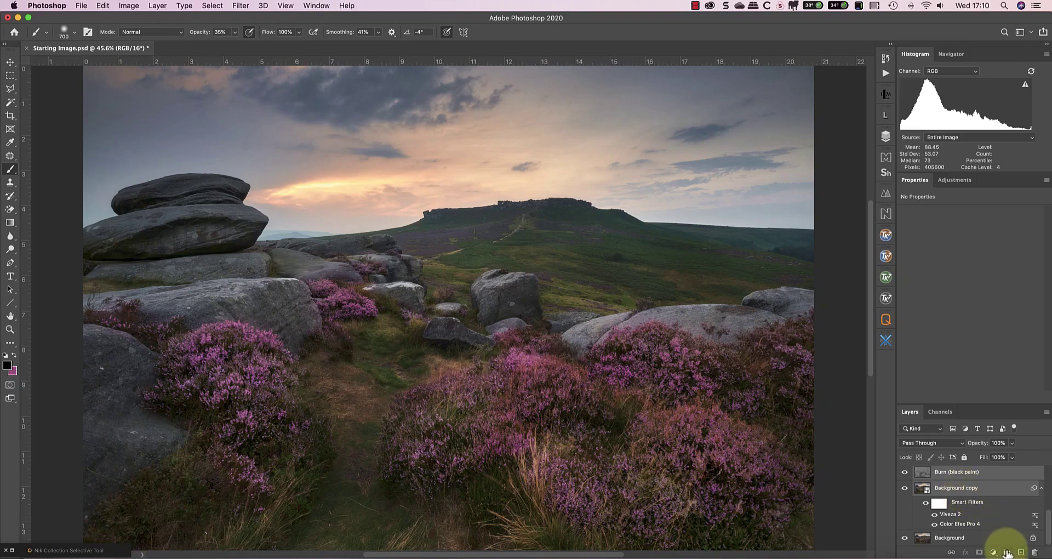
click(1007, 552)
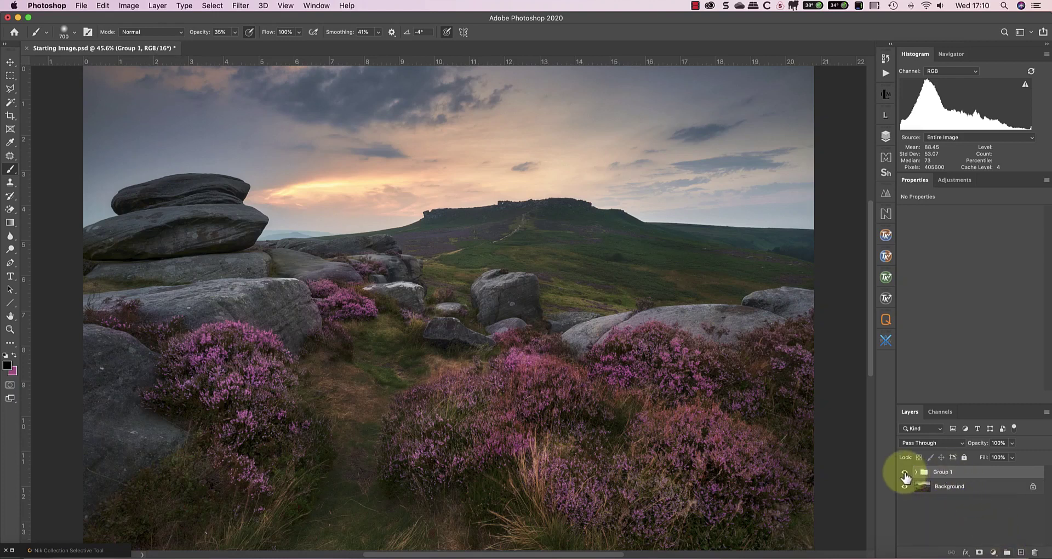
- Toggle Group 1's visibility off and on twice to compare before and after
click(905, 473)
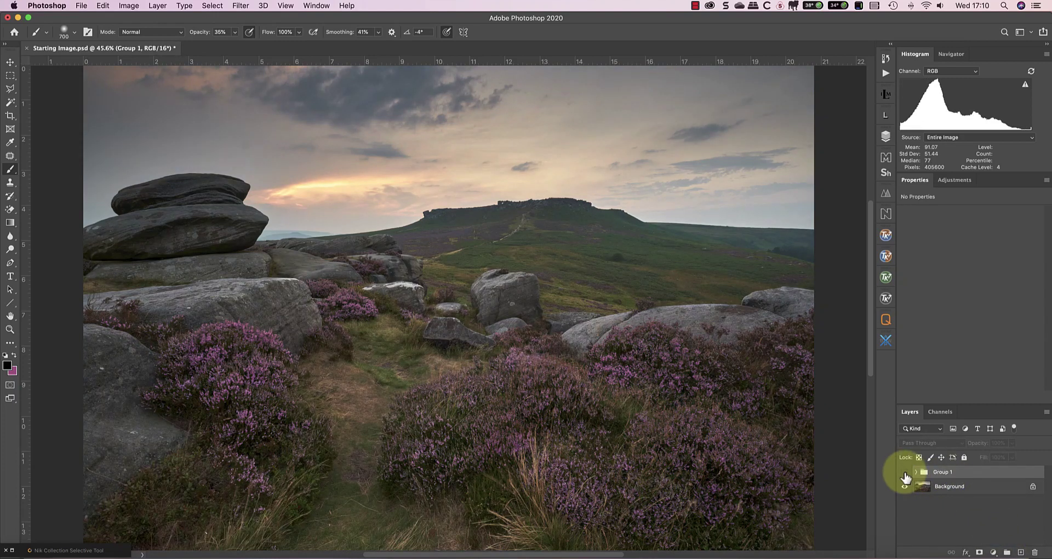
click(905, 473)
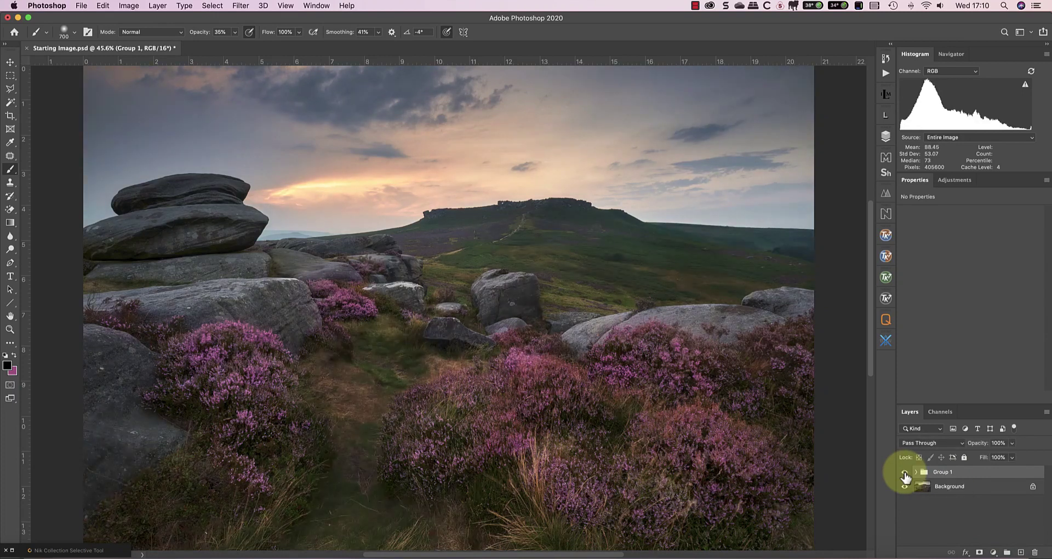
click(904, 473)
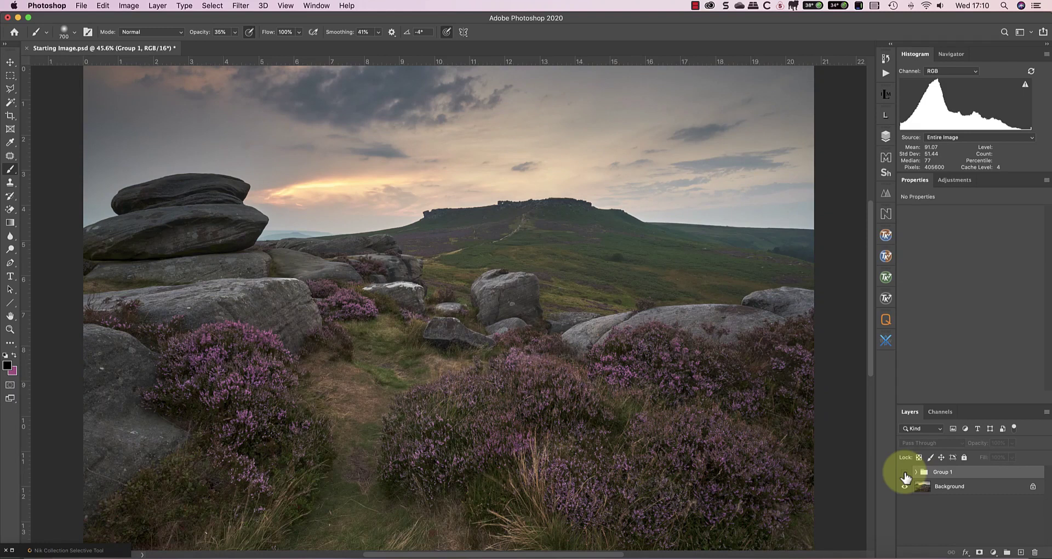
click(904, 473)
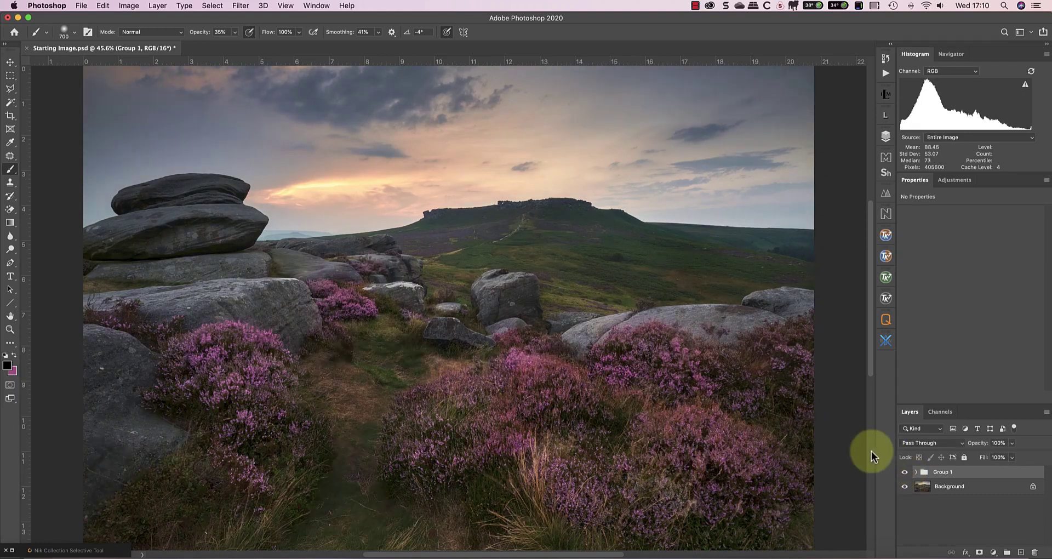